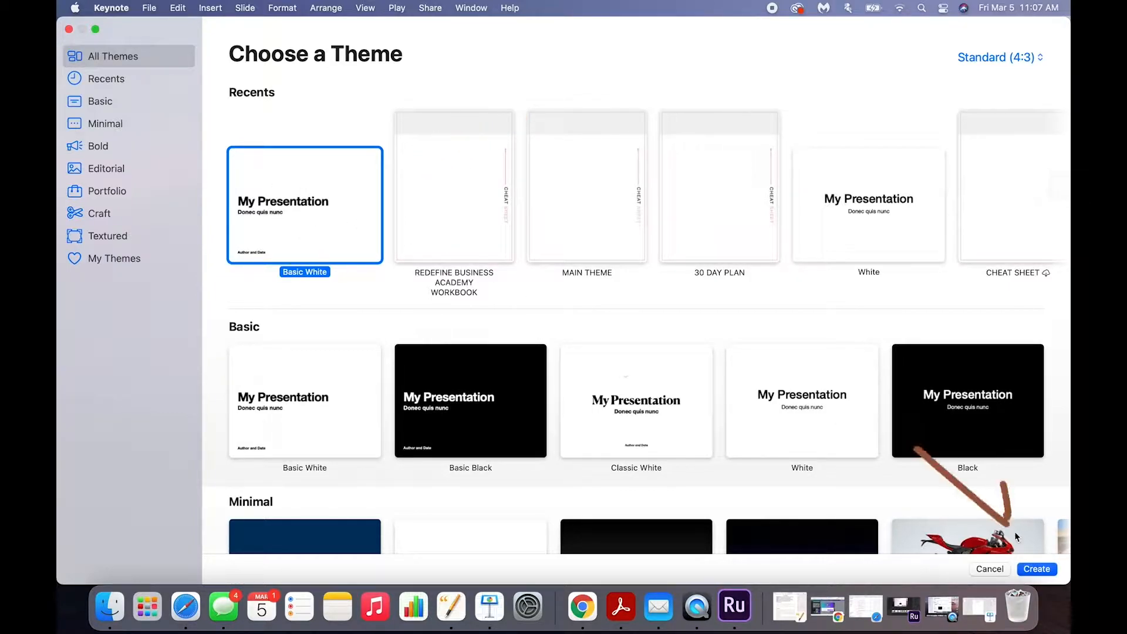
# Step: Create a presentation from the Basic White theme and set its custom slide size to 612 x 792 pts
pyautogui.click(1037, 573)
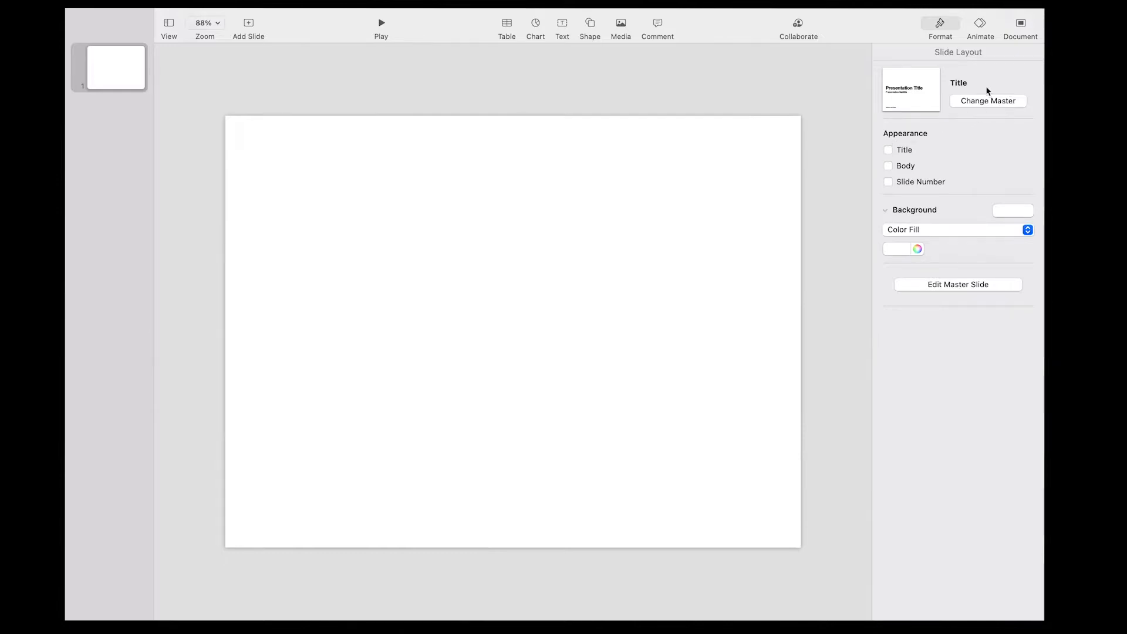
pyautogui.click(1021, 26)
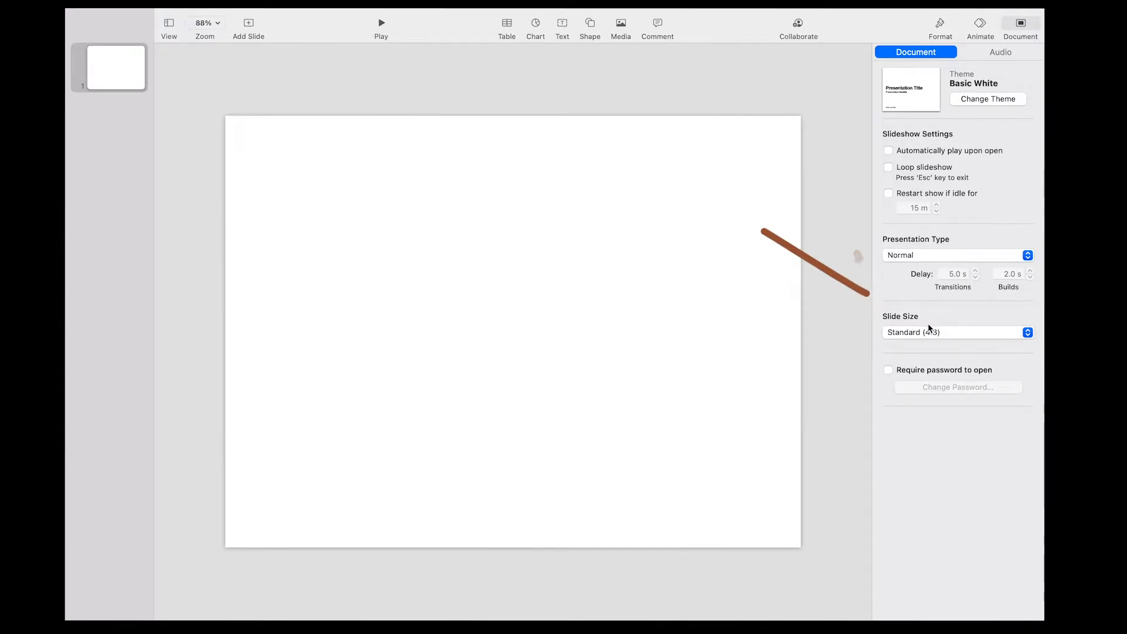
pyautogui.click(1027, 332)
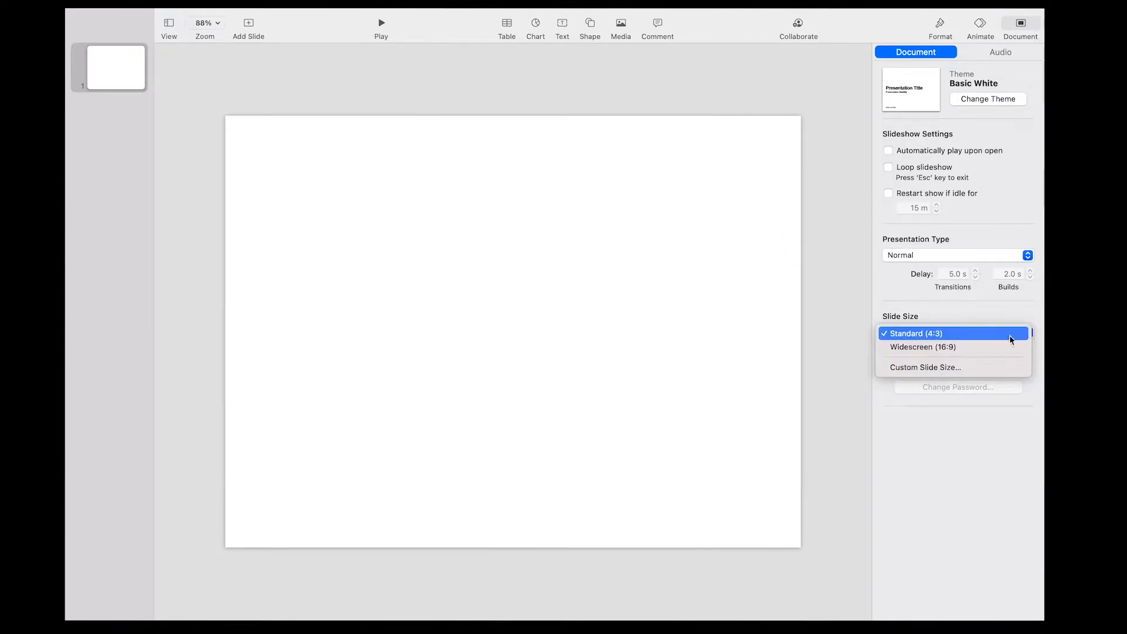
pyautogui.click(934, 370)
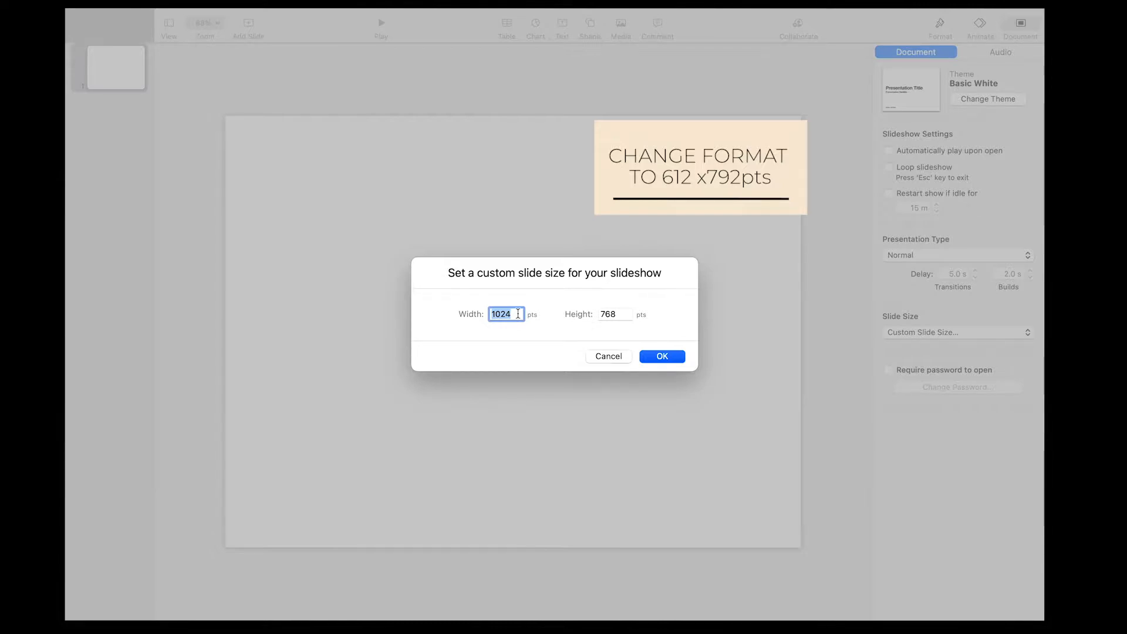
pyautogui.write('612')
pyautogui.click(619, 316)
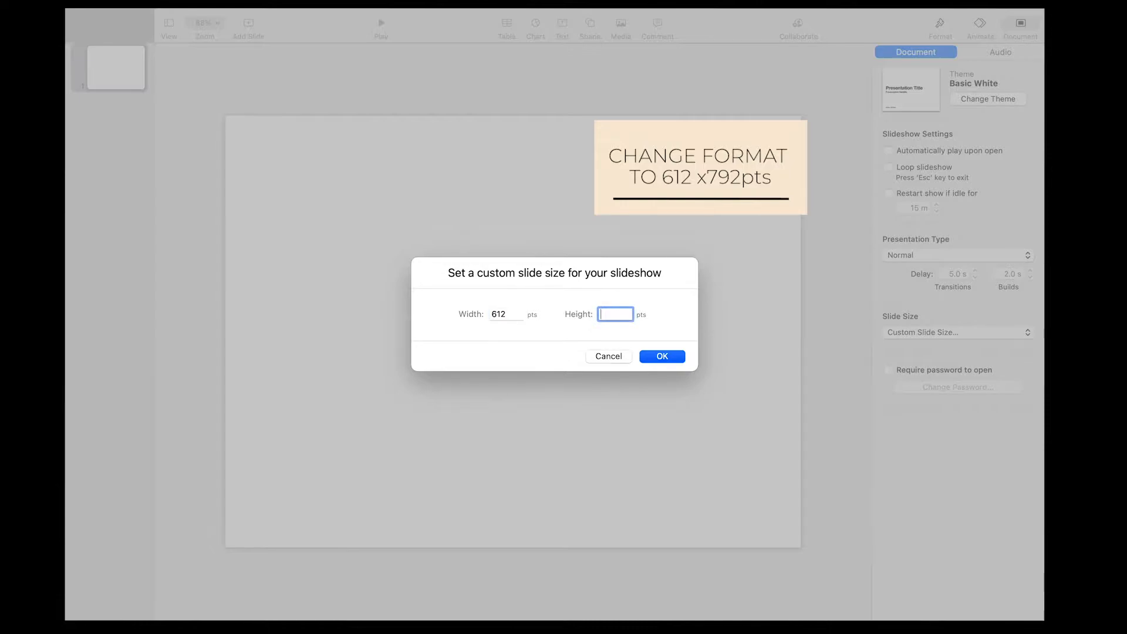
pyautogui.write('792')
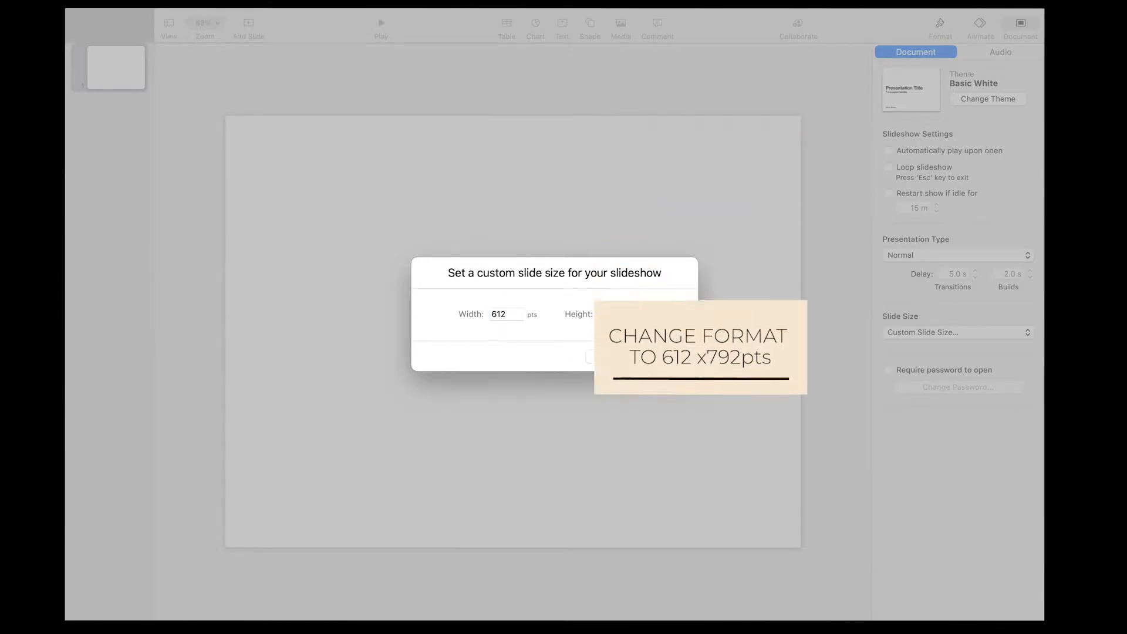
pyautogui.click(663, 356)
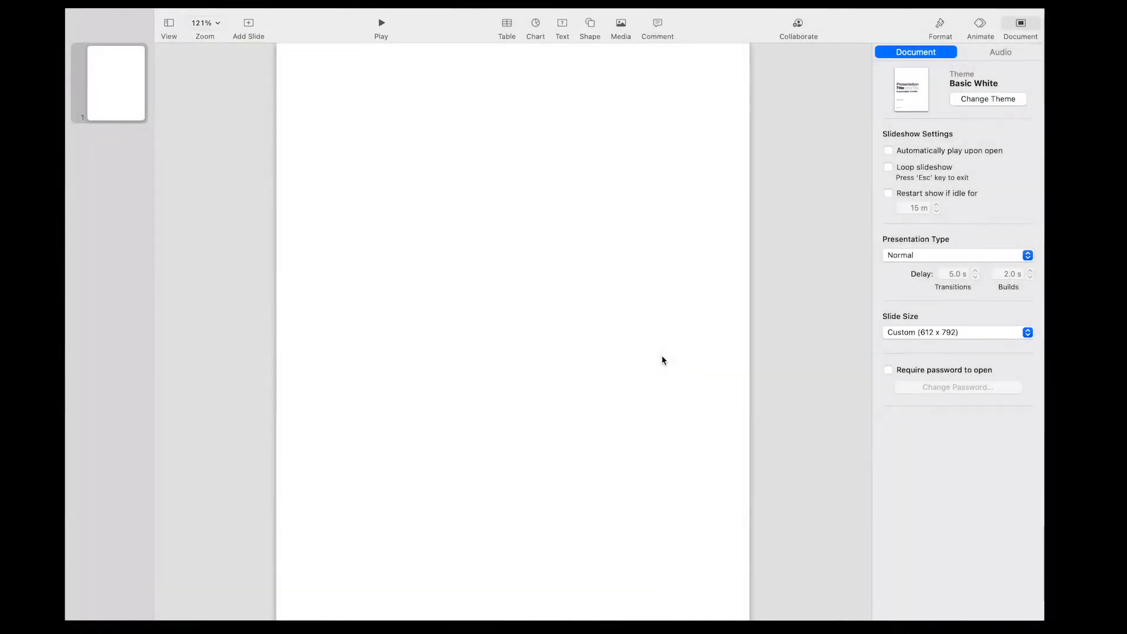
pyautogui.scroll(-4, 577, 300)
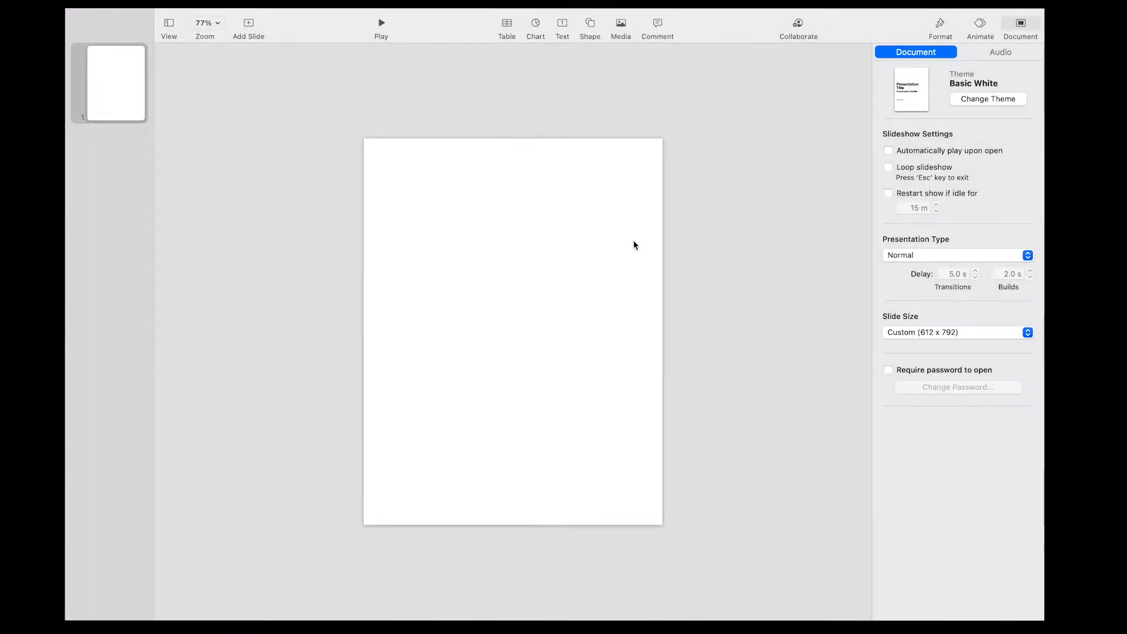
pyautogui.scroll(3, 541, 252)
pyautogui.scroll(-2, 542, 250)
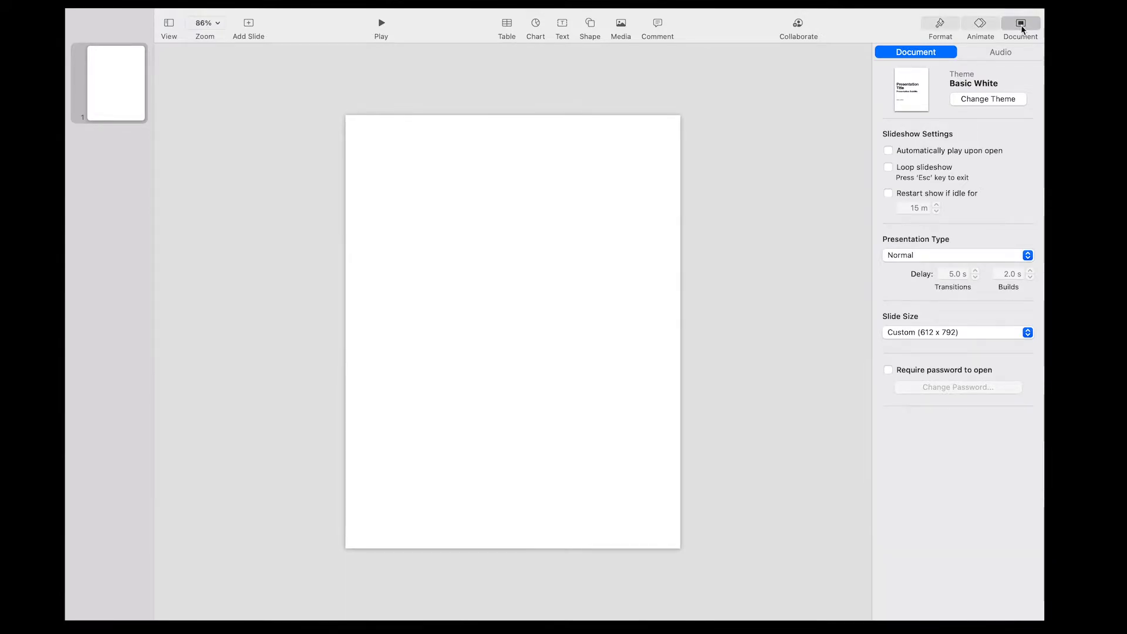
# Step: Open the master slides for editing and delete every master except Title, from Blank up through the list
pyautogui.click(938, 22)
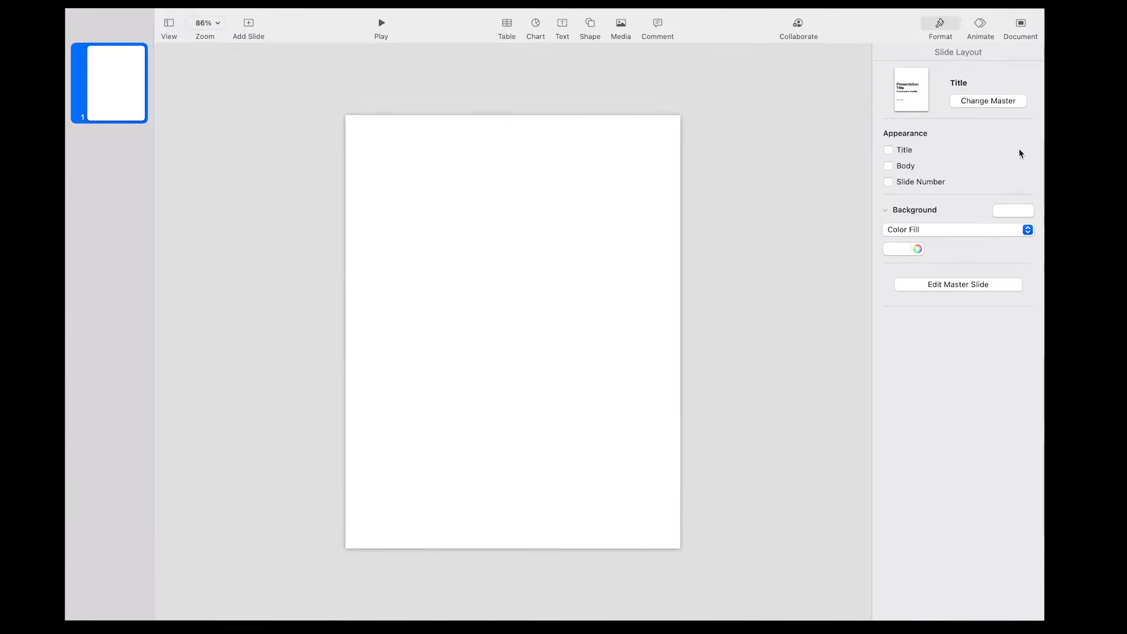
pyautogui.click(944, 285)
pyautogui.scroll(-15, 121, 284)
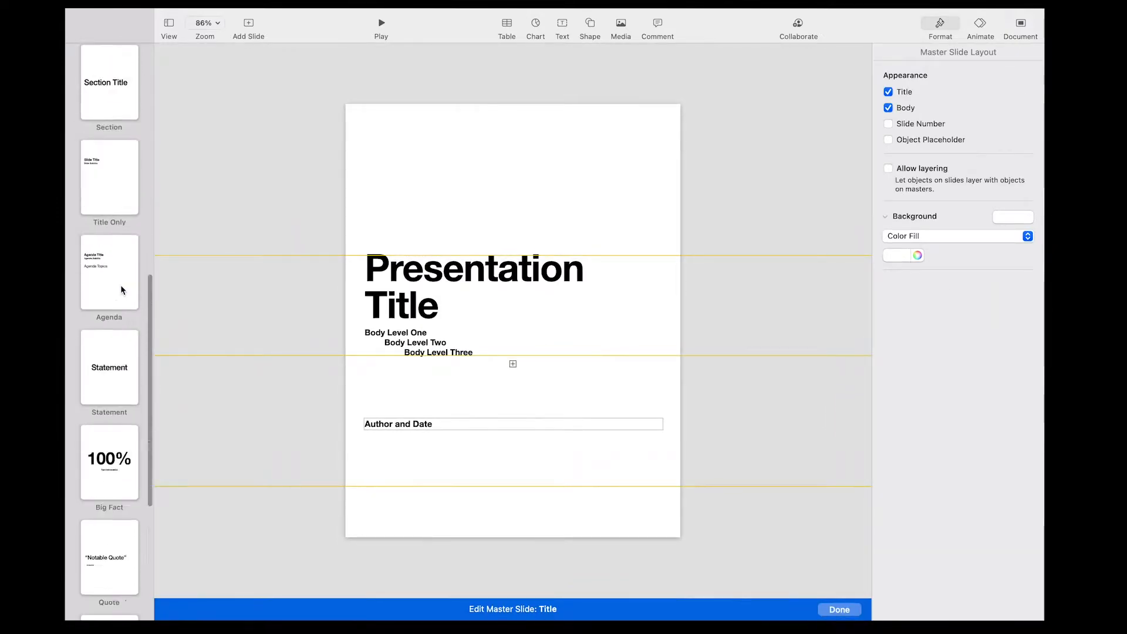
pyautogui.click(104, 579)
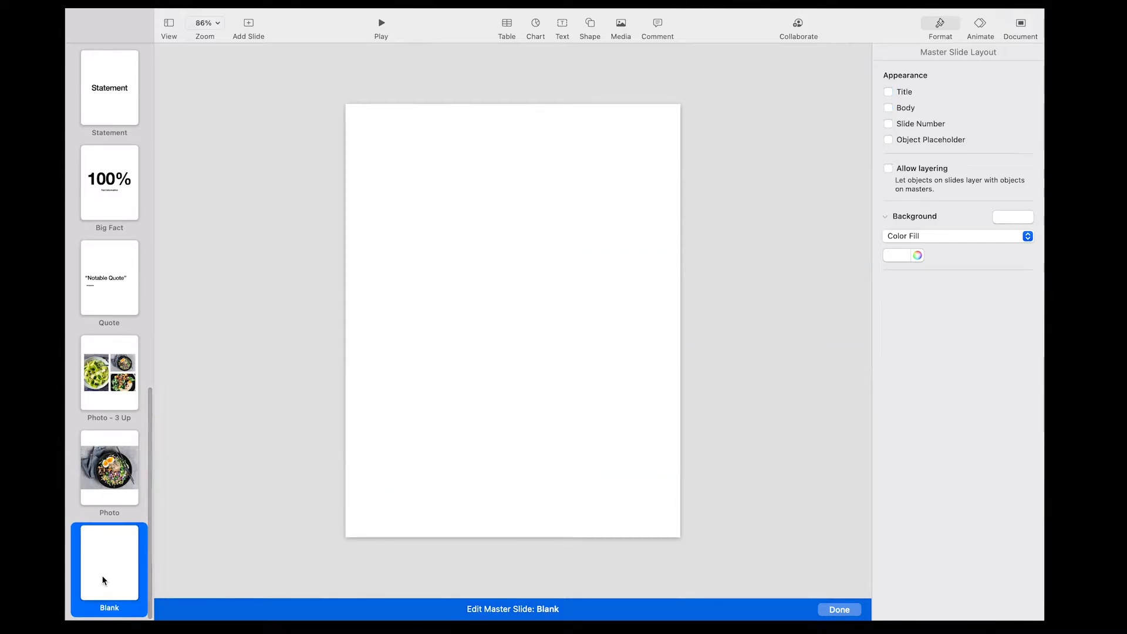
pyautogui.press('Delete')
pyautogui.press('Delete')
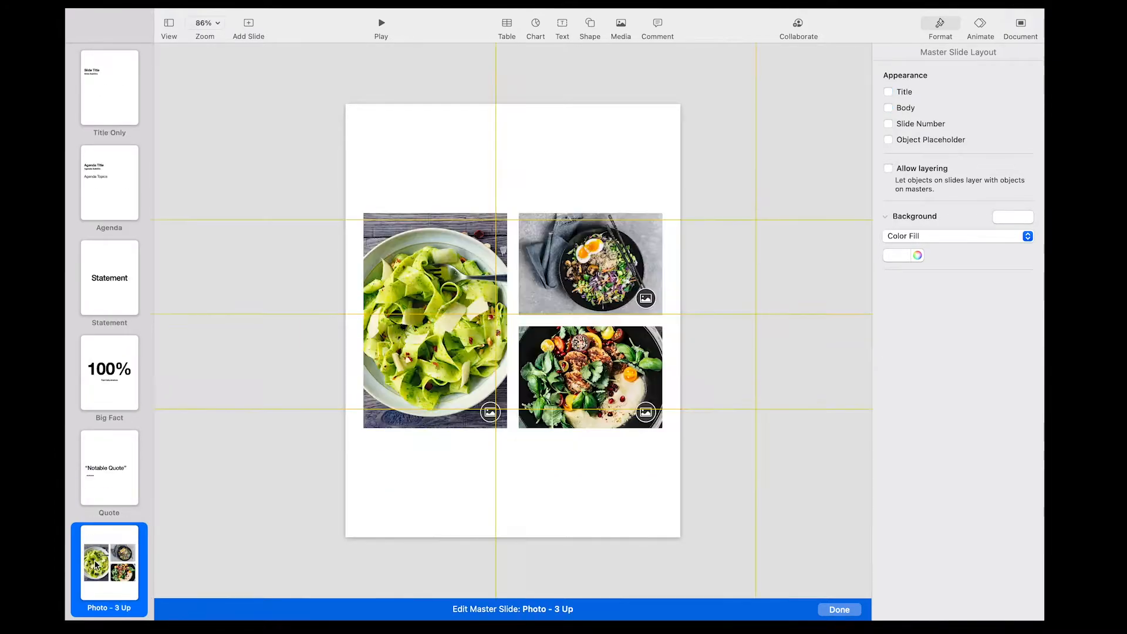
pyautogui.press('Delete')
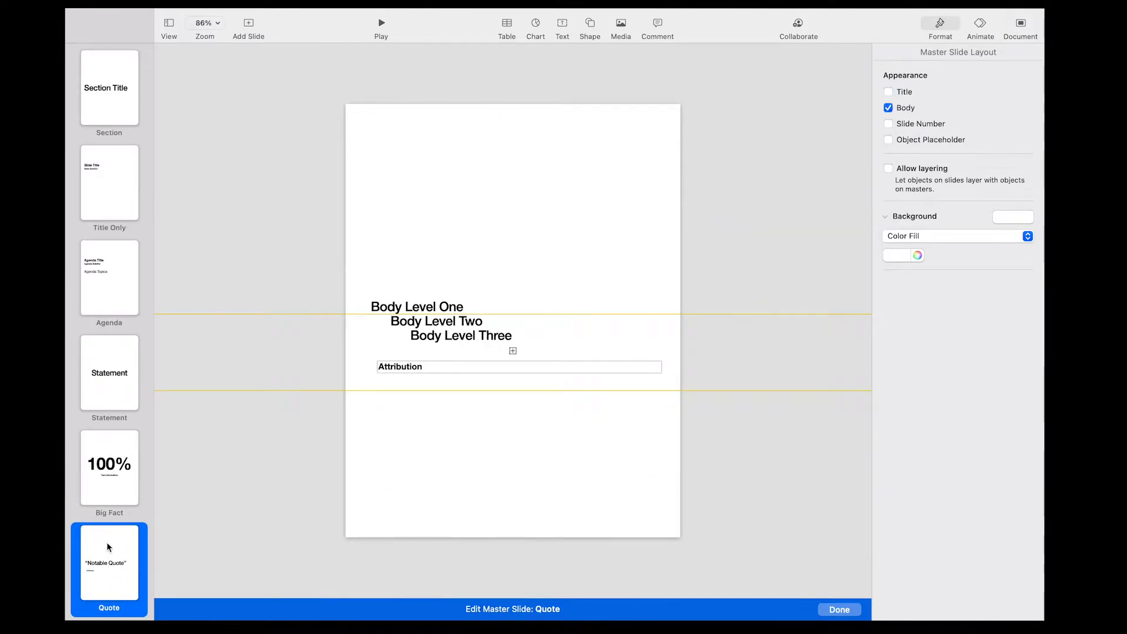
pyautogui.press('Delete')
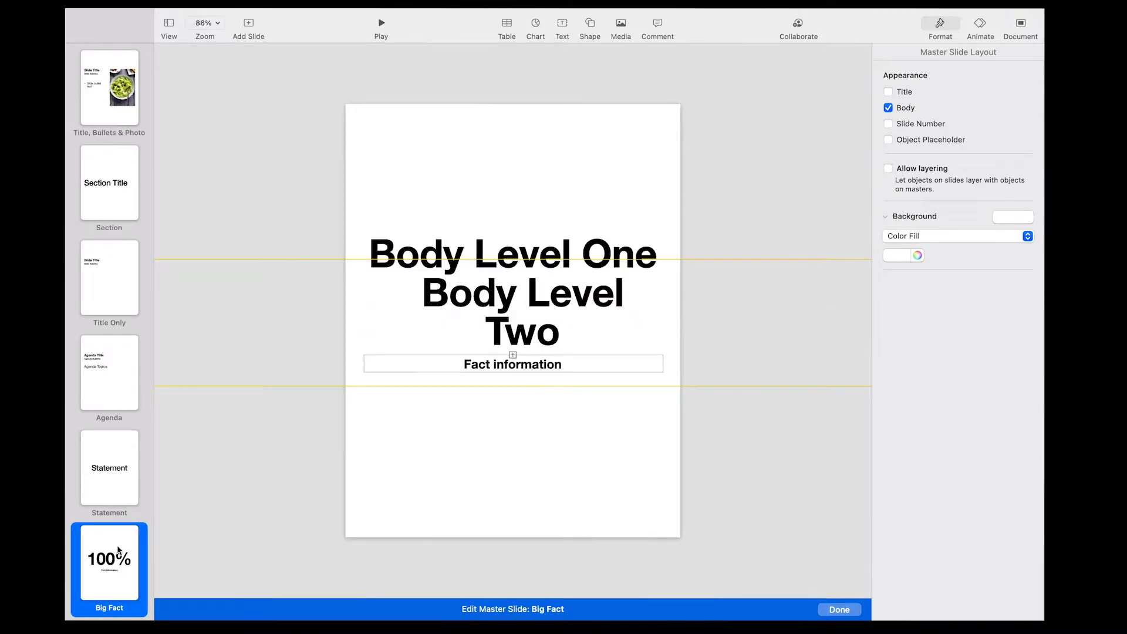
pyautogui.press('Delete')
pyautogui.click(111, 480)
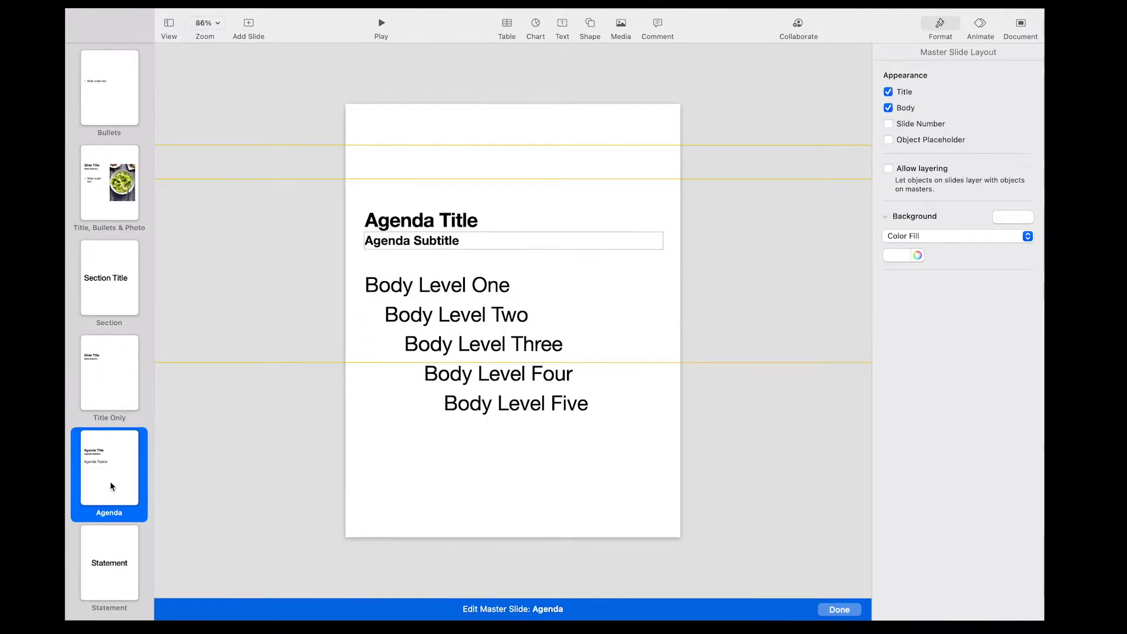
pyautogui.click(118, 555)
pyautogui.press('Delete')
pyautogui.press('Delete')
pyautogui.press('Delete')
pyautogui.press('Delete')
pyautogui.press('Delete')
pyautogui.press('Delete')
pyautogui.press('Delete')
pyautogui.press('Delete')
pyautogui.press('Delete')
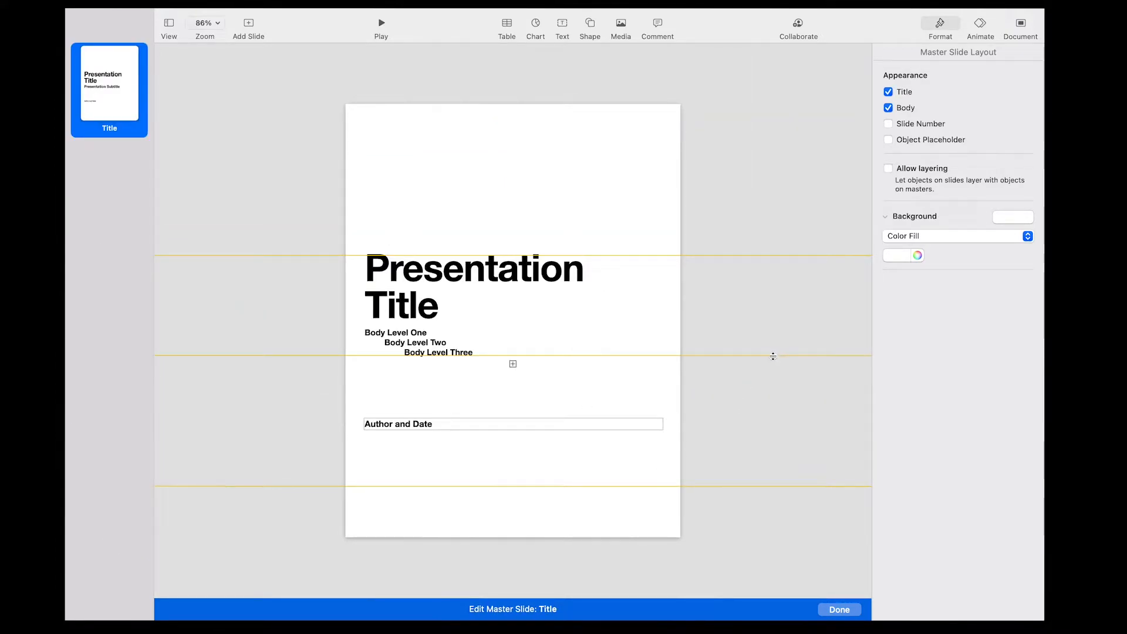
# Step: Delete the presentation title, body text and Author and Date placeholders from the Title master slide
pyautogui.click(532, 321)
pyautogui.press('Delete')
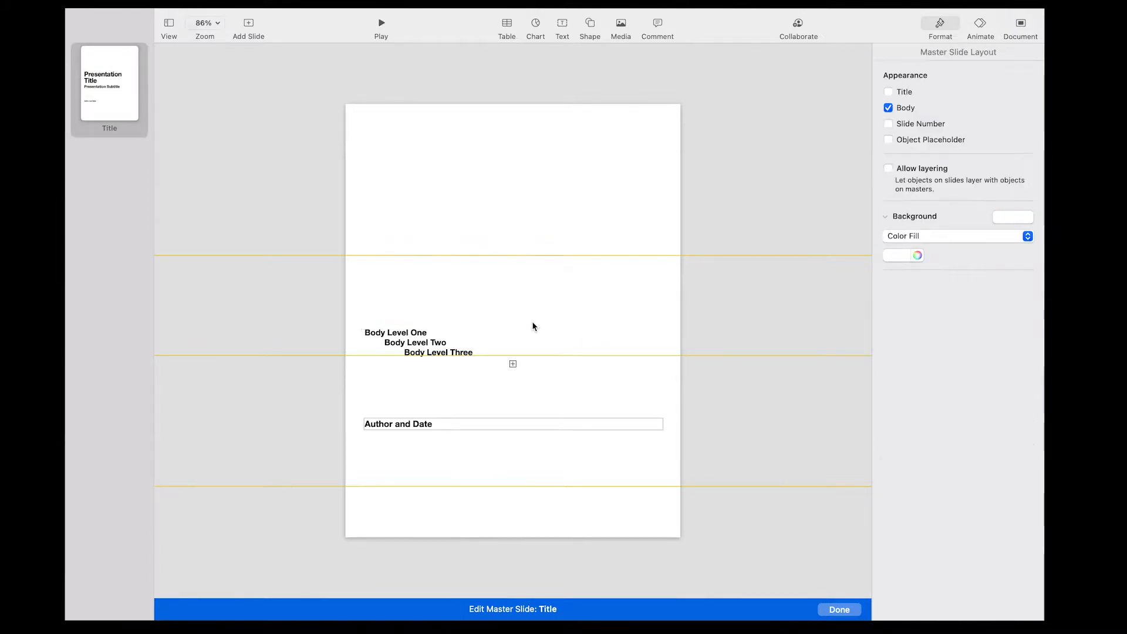
pyautogui.click(436, 330)
pyautogui.press('Delete')
pyautogui.click(399, 425)
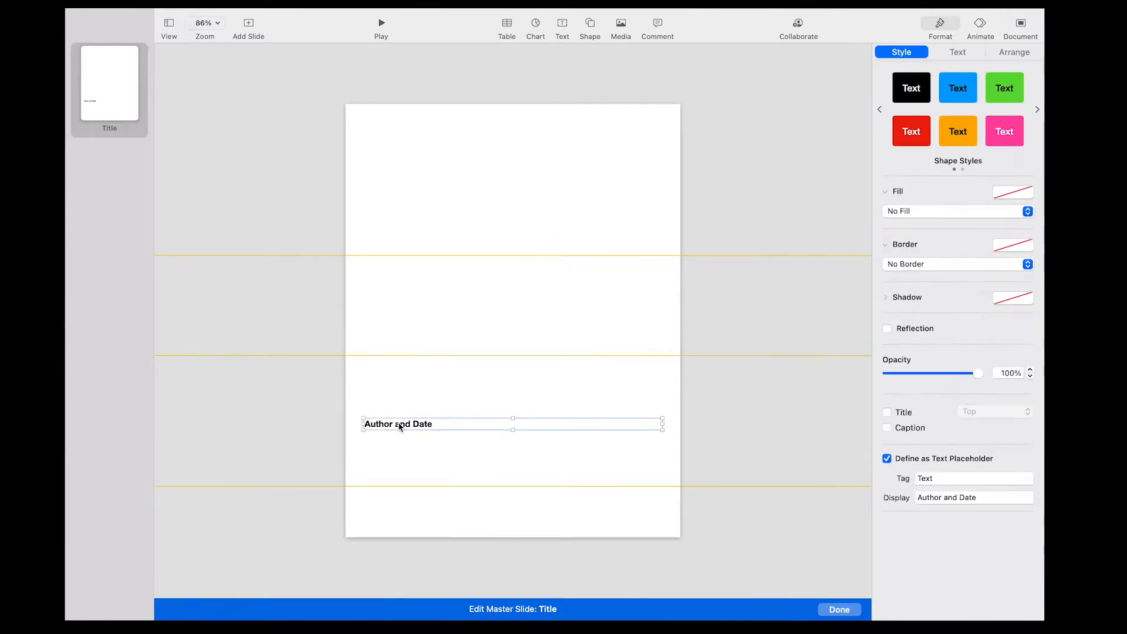
pyautogui.press('Delete')
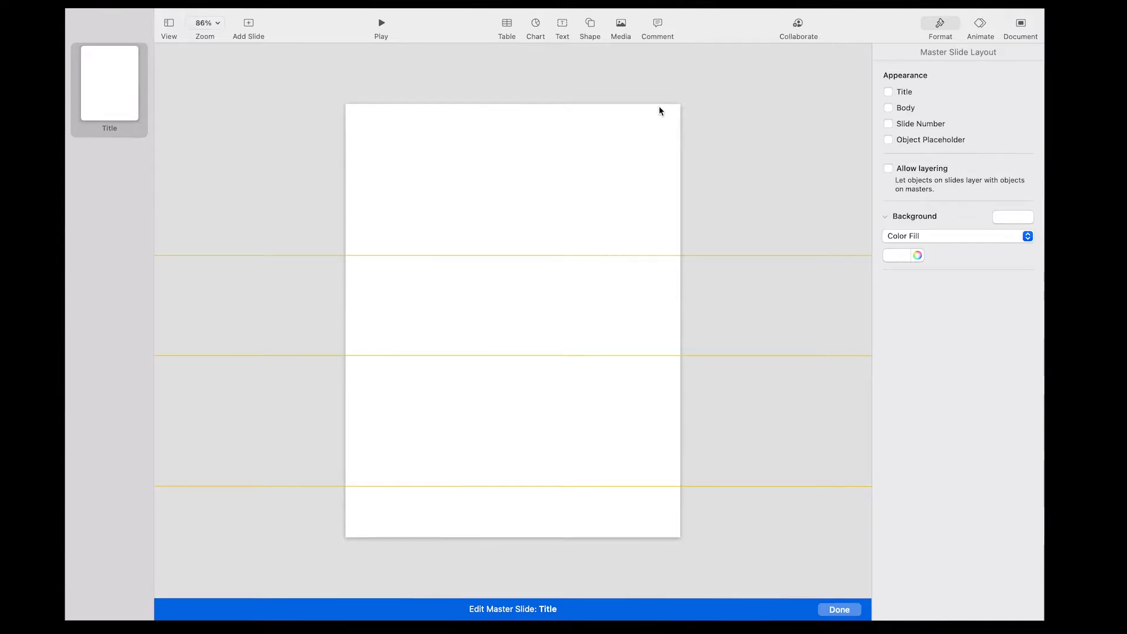
# Step: Add a square to the Title master and stretch it on all four sides, leaving a narrow even margin around the page
pyautogui.click(590, 25)
pyautogui.click(587, 127)
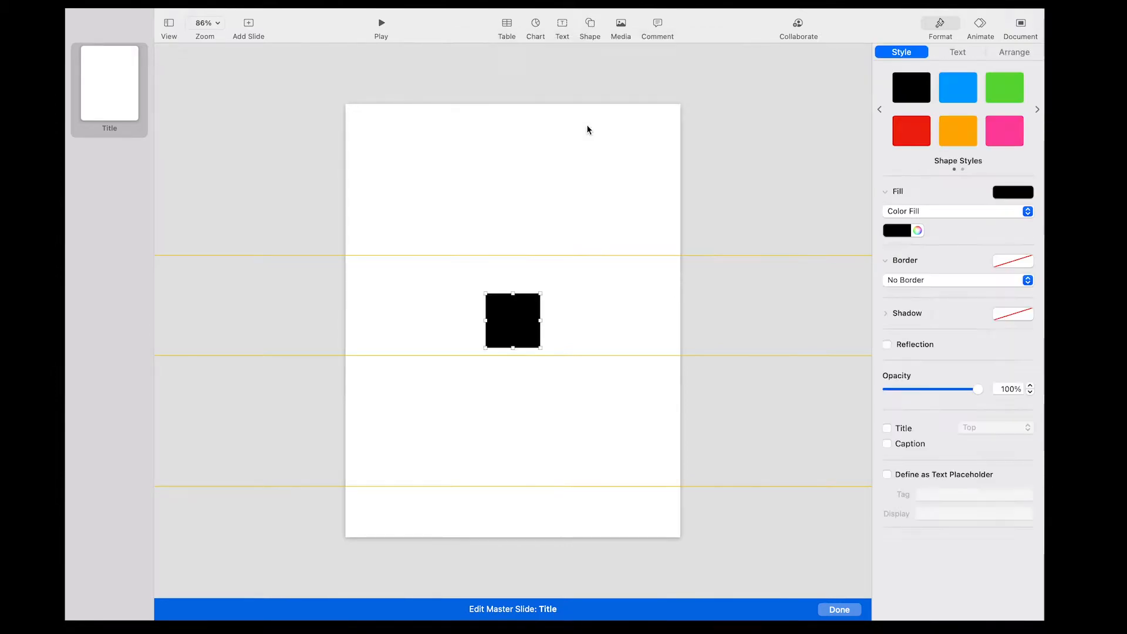
pyautogui.moveTo(513, 294); pyautogui.dragTo(512, 112)
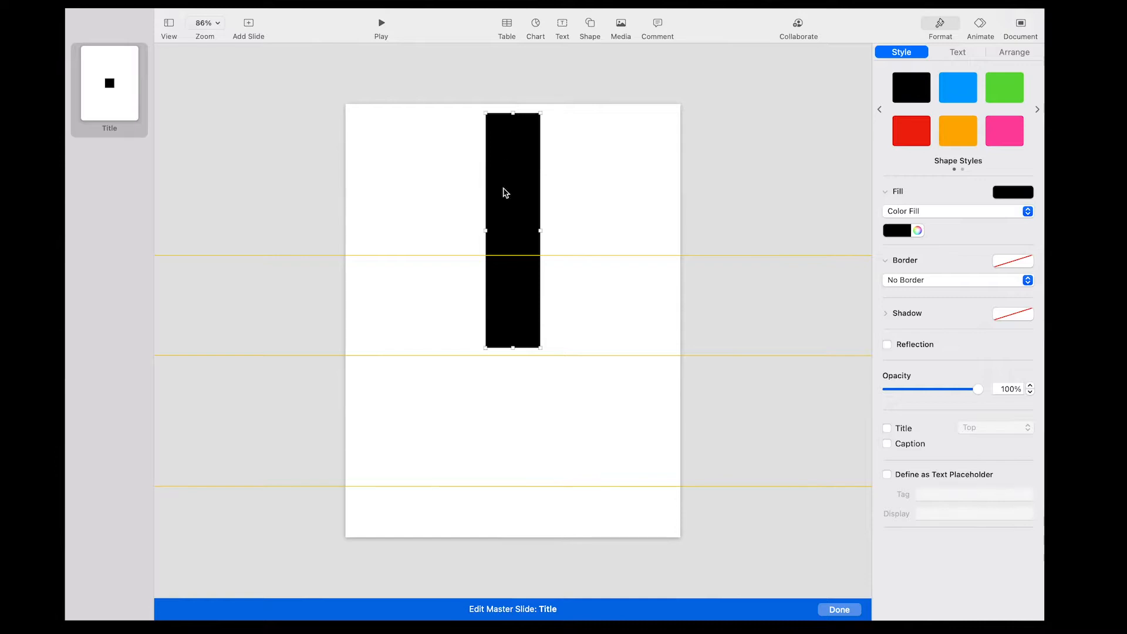
pyautogui.moveTo(512, 347); pyautogui.dragTo(516, 527)
pyautogui.moveTo(540, 321); pyautogui.dragTo(670, 317)
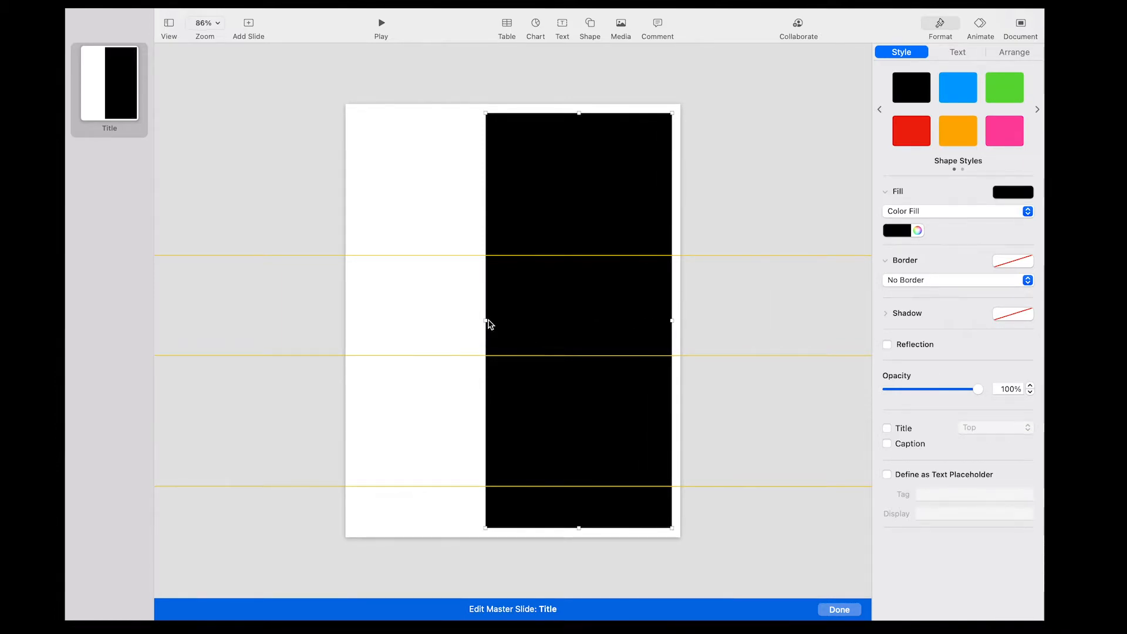
pyautogui.moveTo(487, 320); pyautogui.dragTo(354, 320)
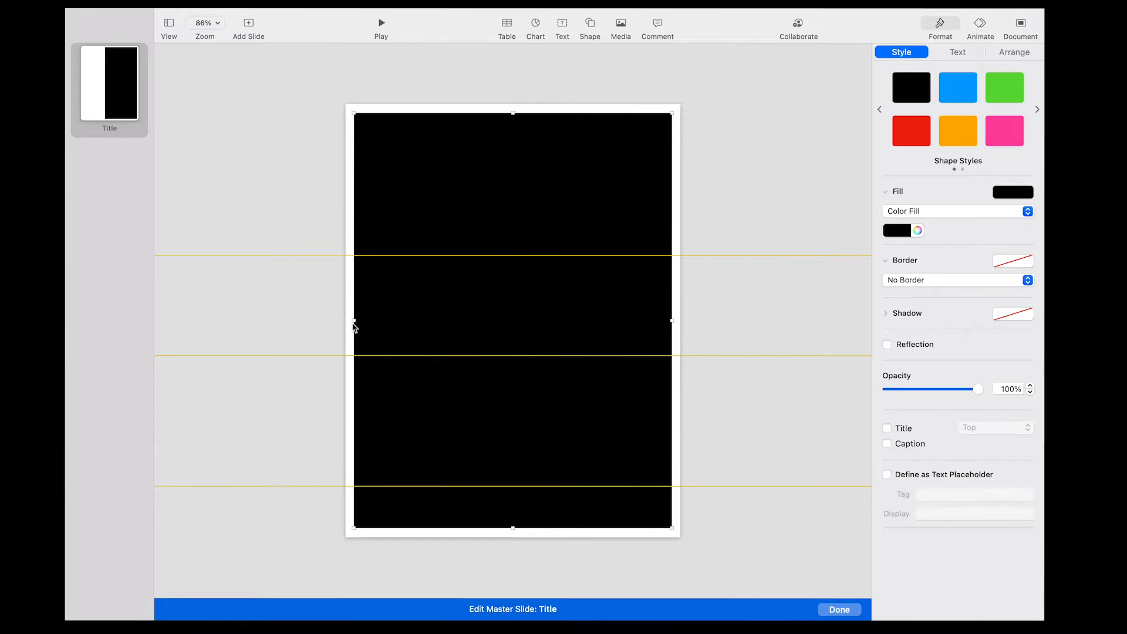
# Step: Remove the rectangle's fill and give it a 3 pt line border
pyautogui.click(1028, 213)
pyautogui.click(954, 200)
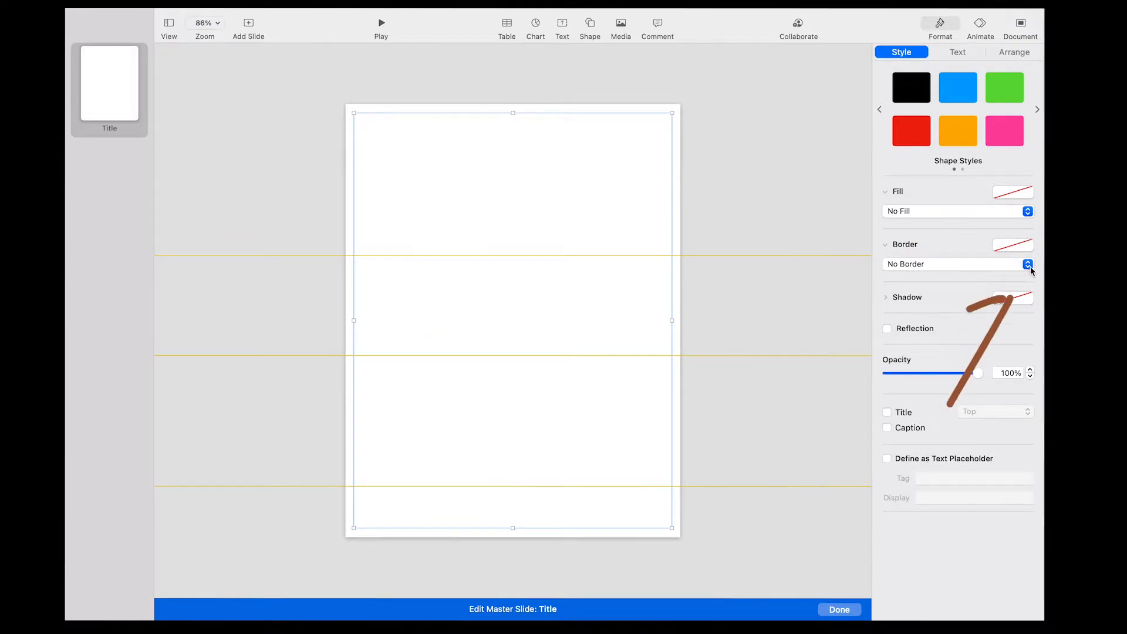
pyautogui.click(1028, 264)
pyautogui.click(967, 280)
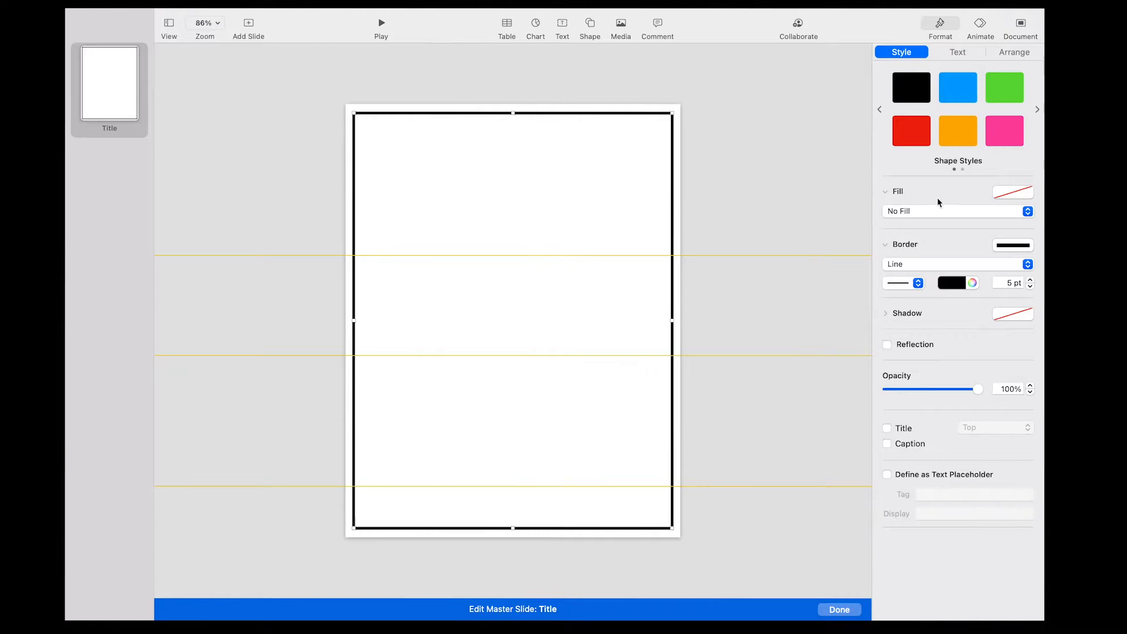
pyautogui.click(1031, 287)
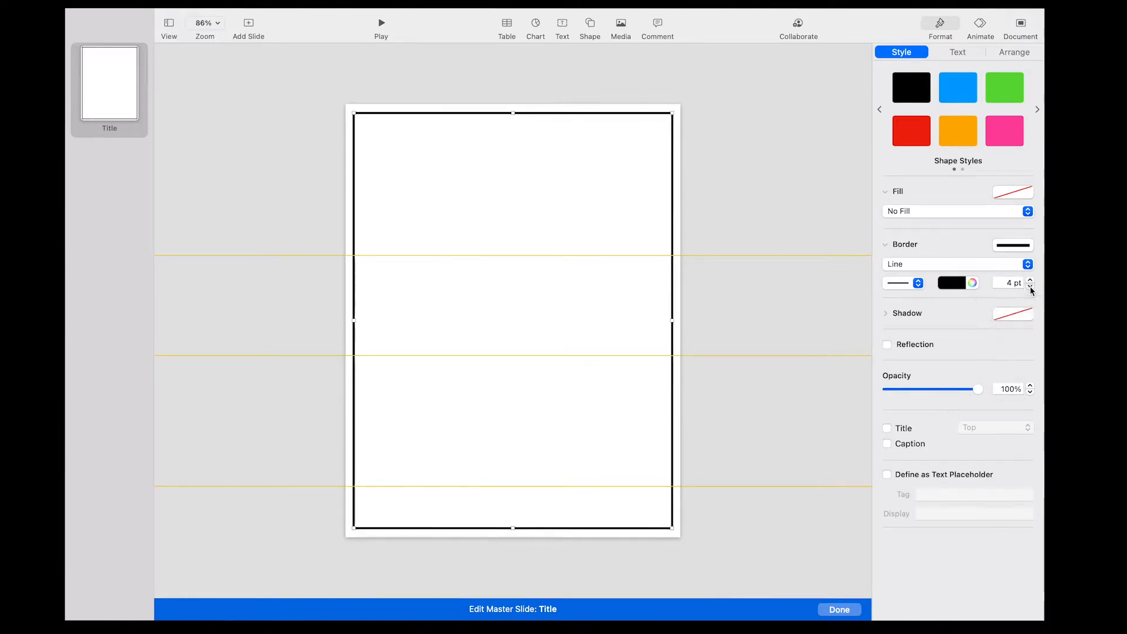
pyautogui.click(1031, 287)
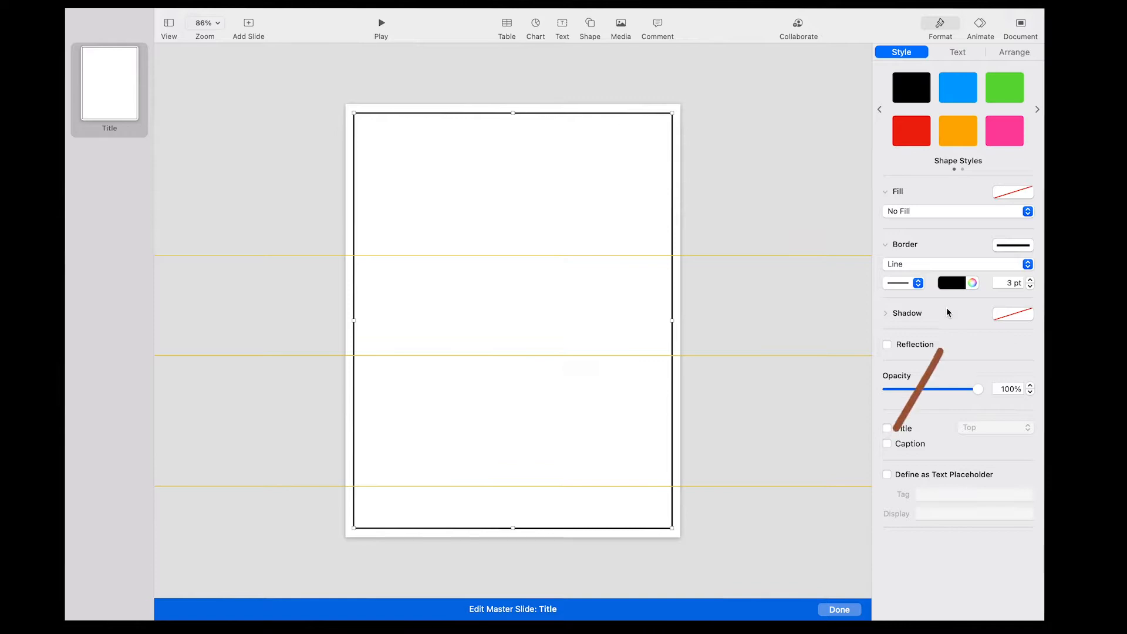
# Step: Try brown and dark red for the rectangle's border, and settle on dark blue
pyautogui.click(973, 284)
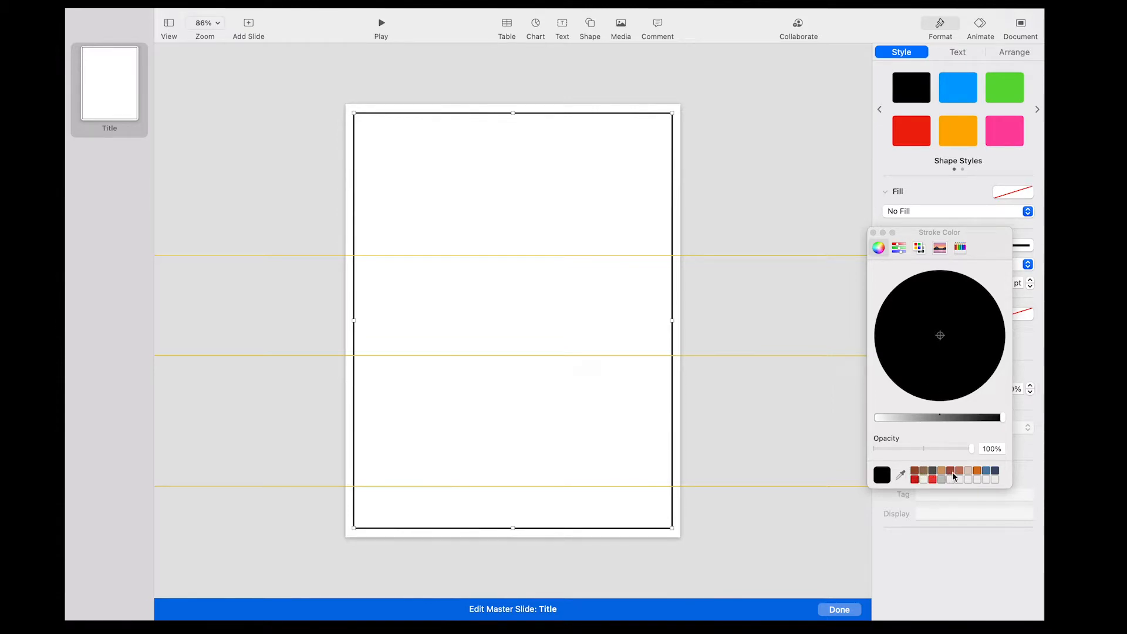
pyautogui.click(915, 471)
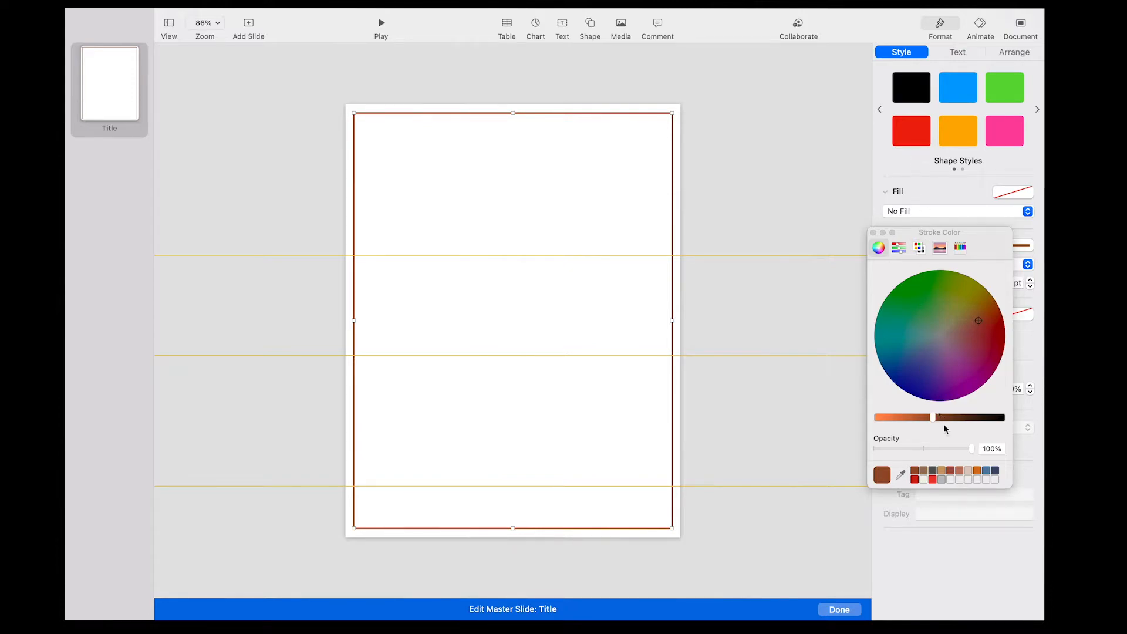
pyautogui.moveTo(985, 333)
pyautogui.mouseDown()
pyautogui.moveTo(1001, 349)
pyautogui.moveTo(977, 376)
pyautogui.moveTo(1002, 347)
pyautogui.mouseUp()
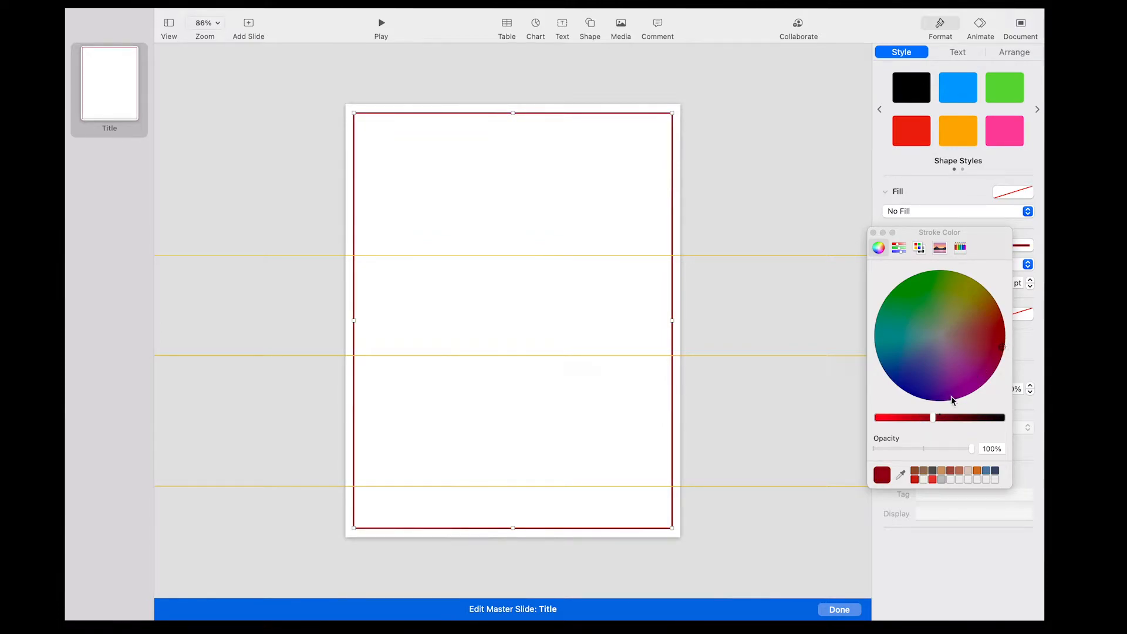
pyautogui.moveTo(1004, 351)
pyautogui.mouseDown()
pyautogui.moveTo(918, 367)
pyautogui.moveTo(918, 381)
pyautogui.mouseUp()
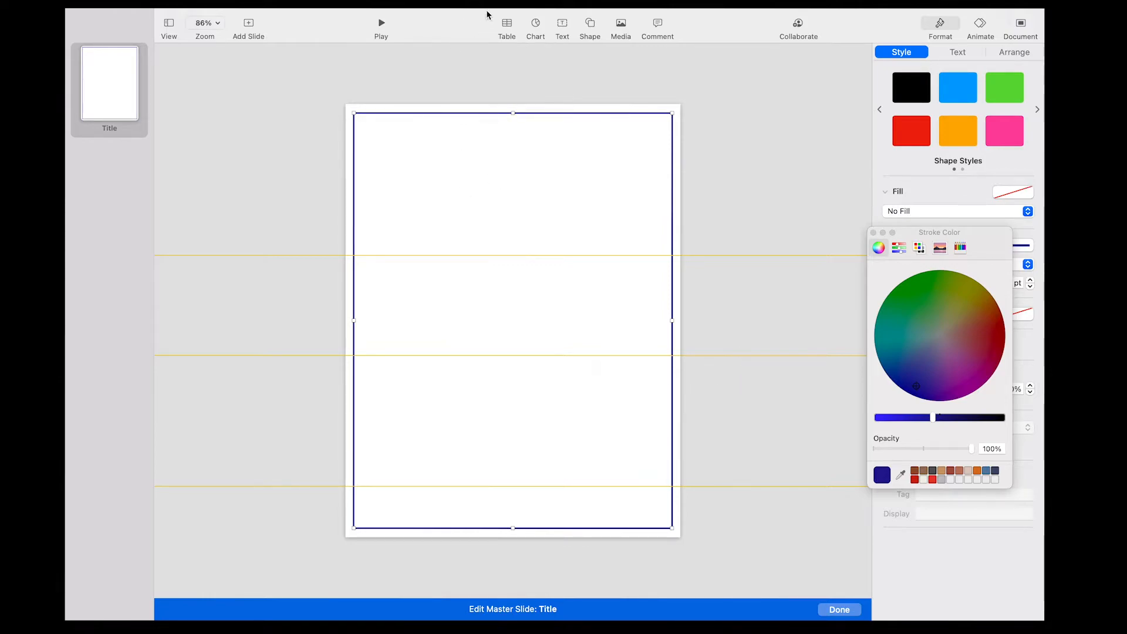
# Step: Insert the image "eau de parfum (1).png" from the Desktop onto the Title master slide
pyautogui.moveTo(345, 12)
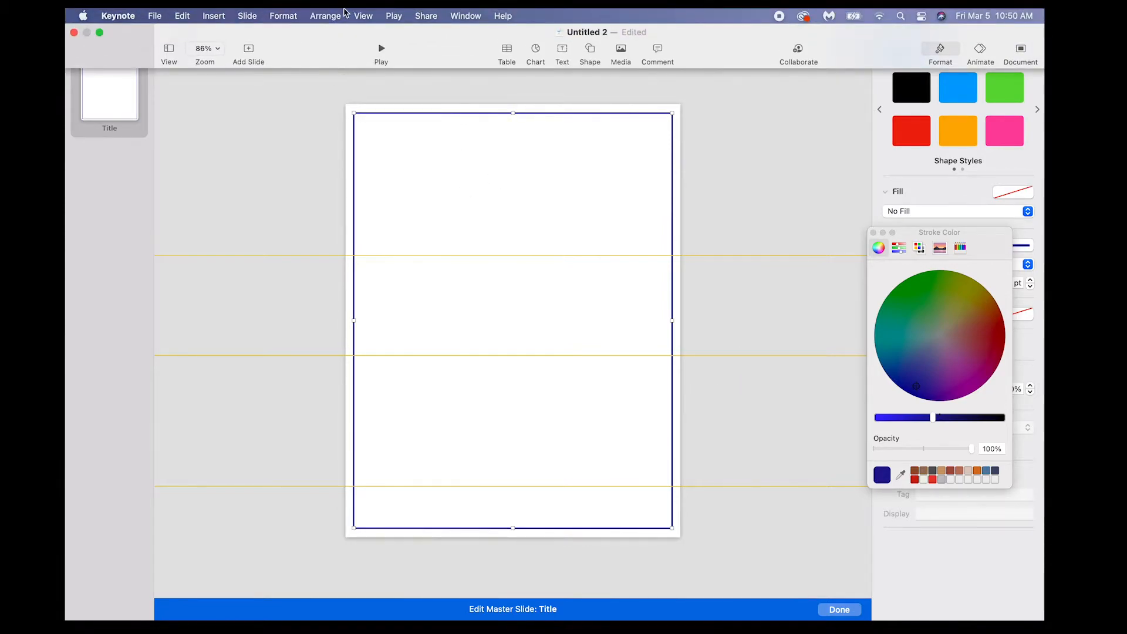
pyautogui.click(213, 16)
pyautogui.click(234, 266)
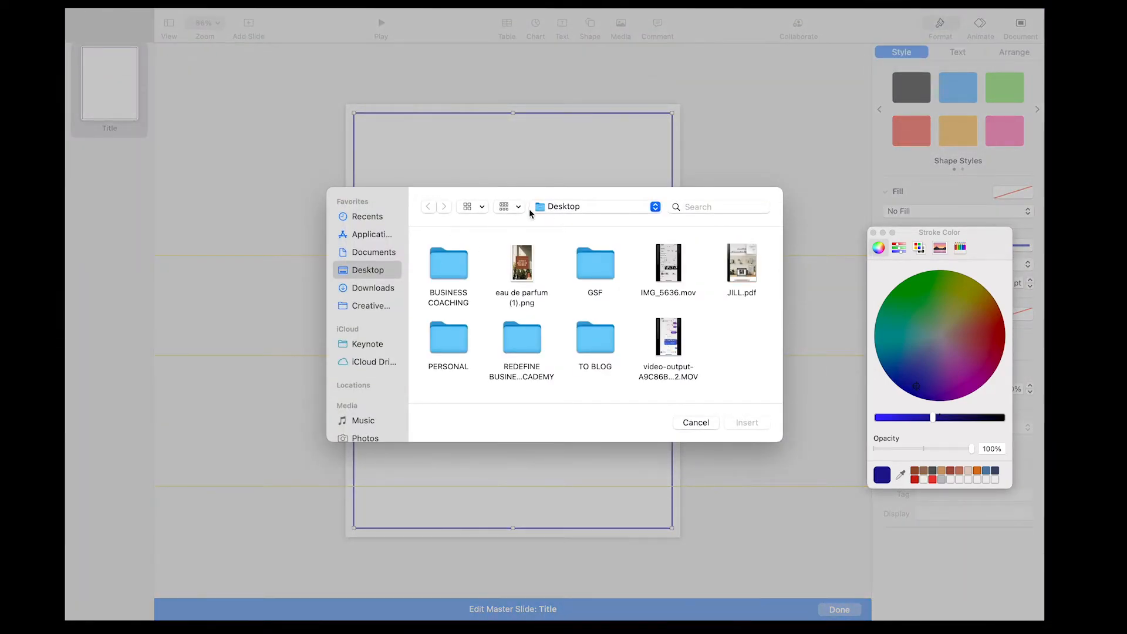
pyautogui.click(524, 256)
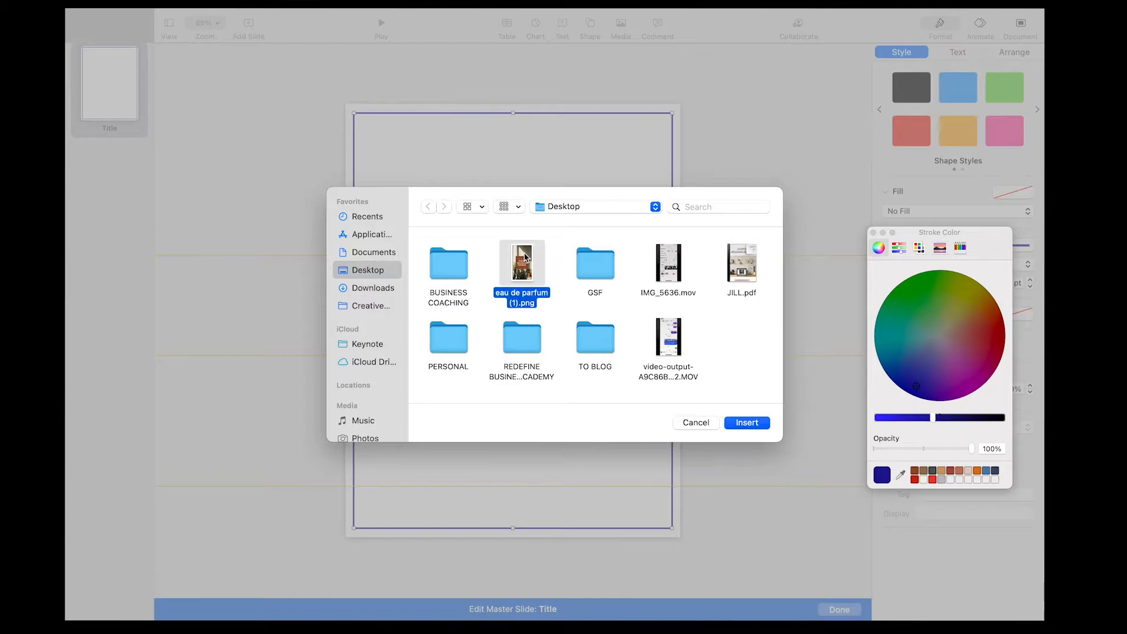
pyautogui.click(743, 423)
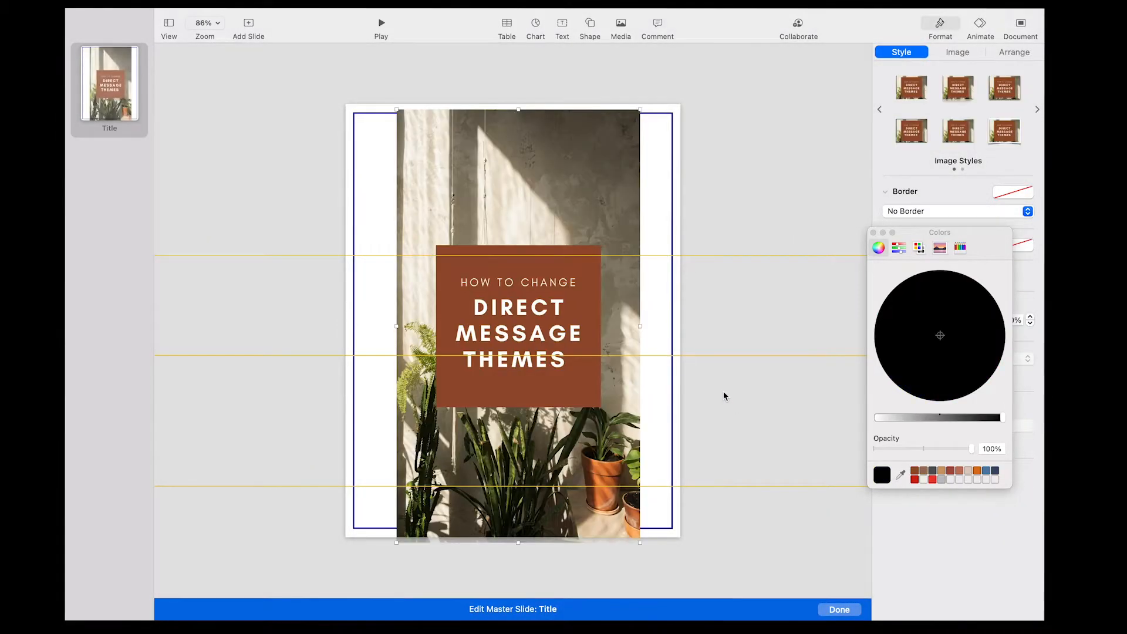
# Step: Sample the brown of the image's text panel, save it as a colour swatch, and delete the image
pyautogui.click(899, 474)
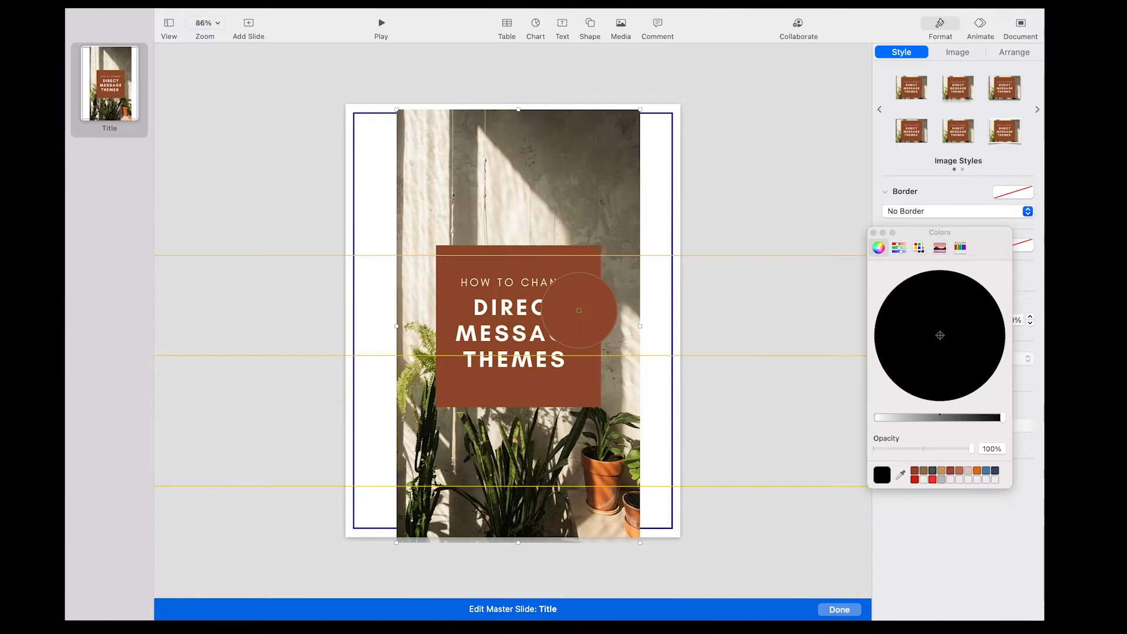
pyautogui.click(579, 310)
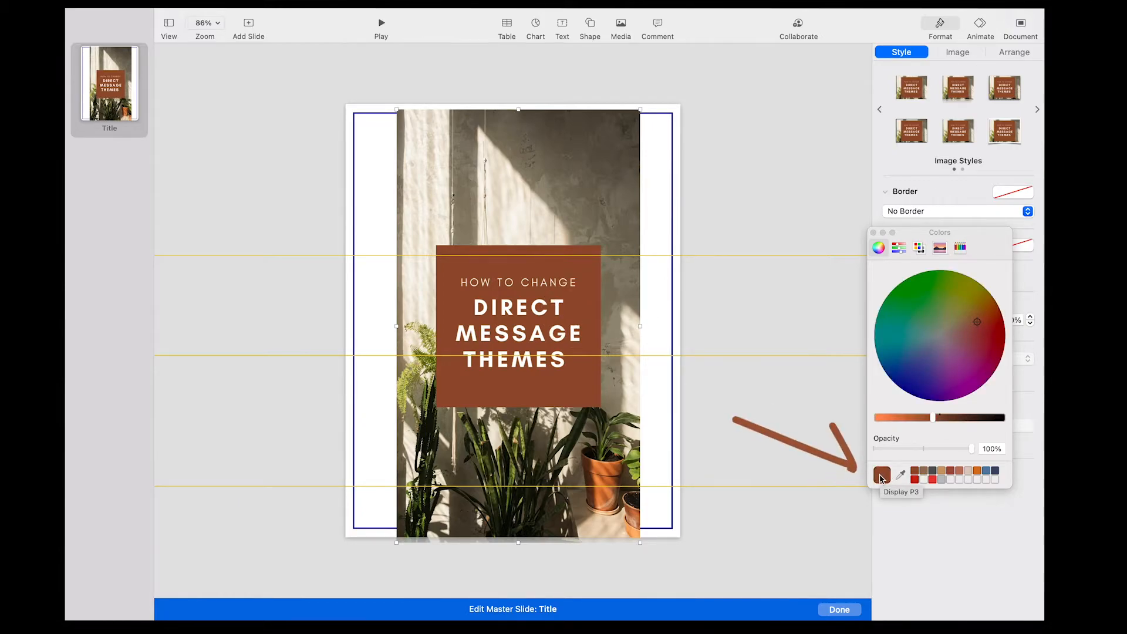
pyautogui.moveTo(879, 477); pyautogui.dragTo(944, 478)
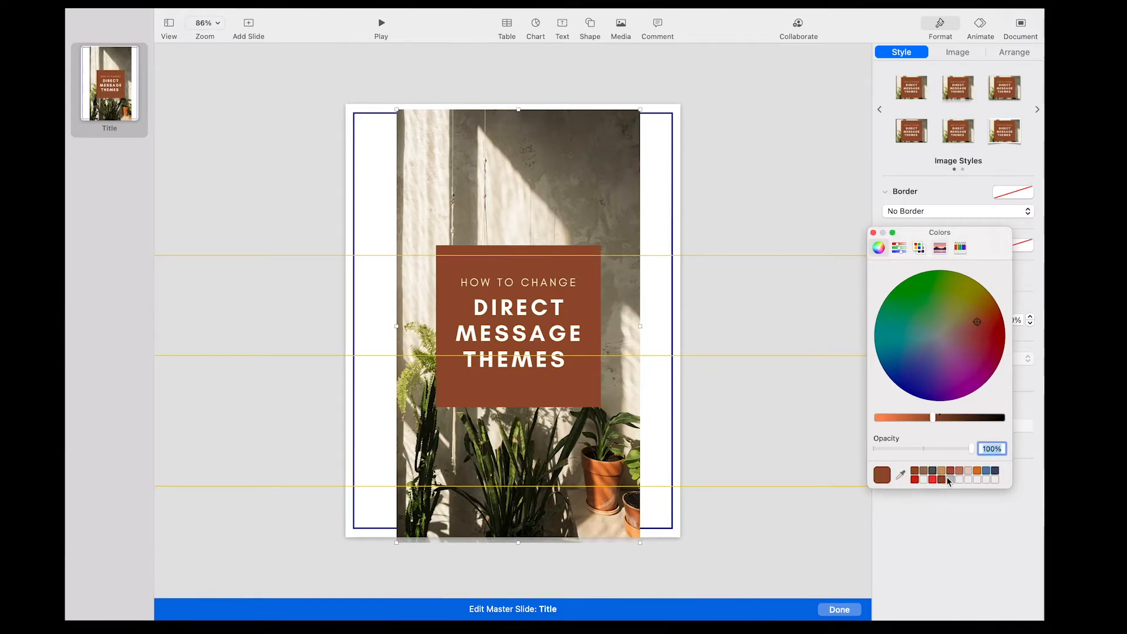
pyautogui.click(538, 185)
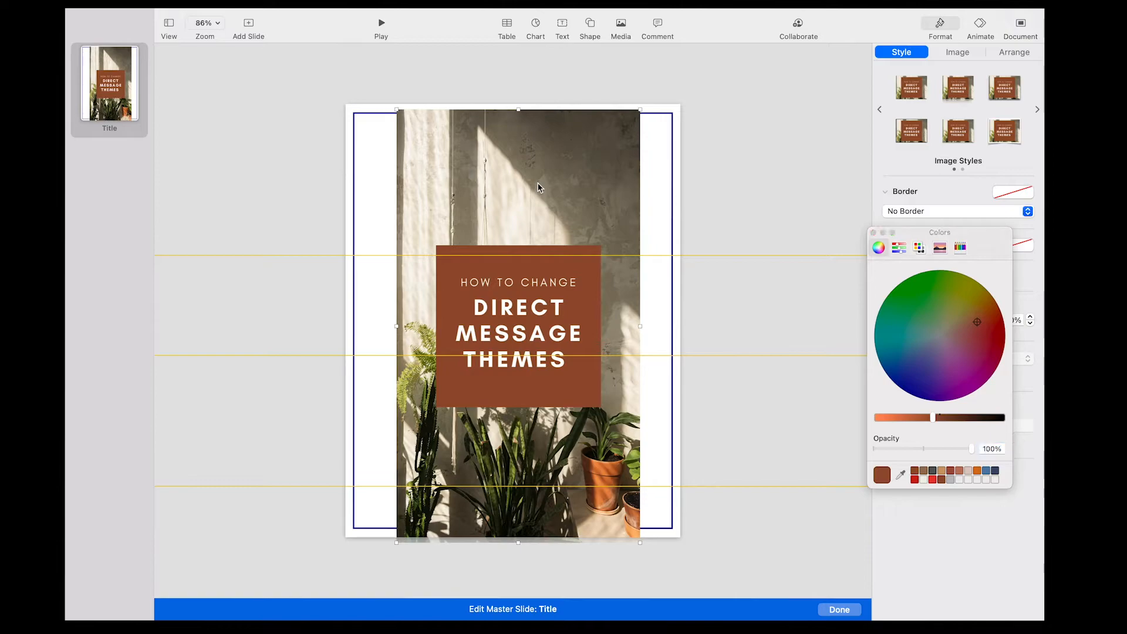
pyautogui.press('Delete')
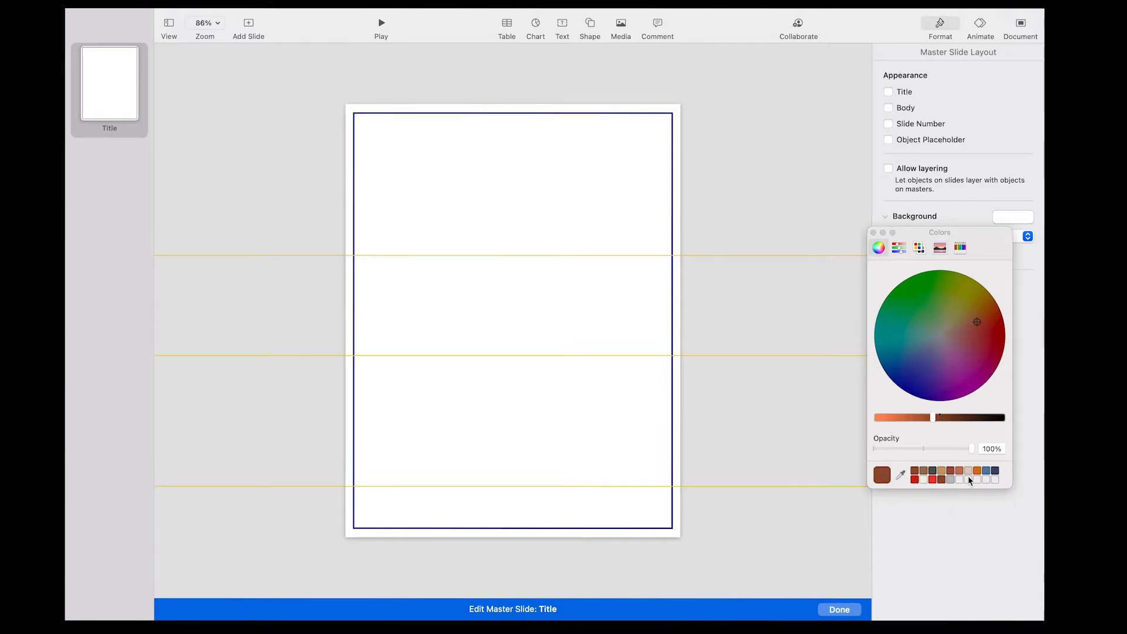
# Step: Sample the dark blue of the page border and save it as a colour swatch
pyautogui.click(901, 474)
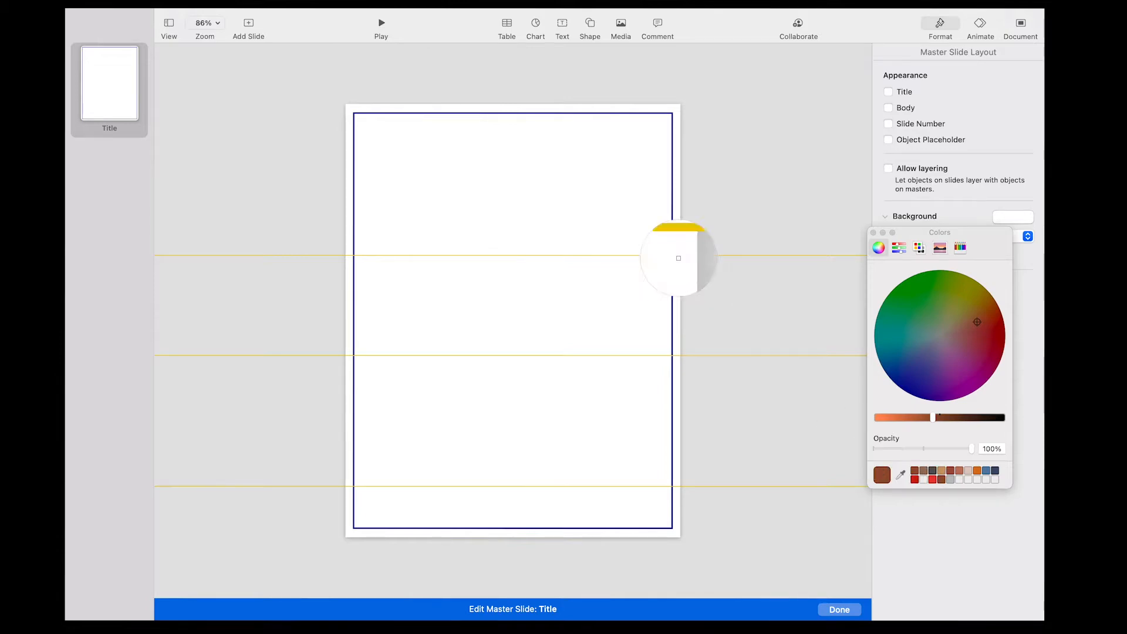
pyautogui.click(672, 157)
pyautogui.moveTo(885, 476); pyautogui.dragTo(966, 479)
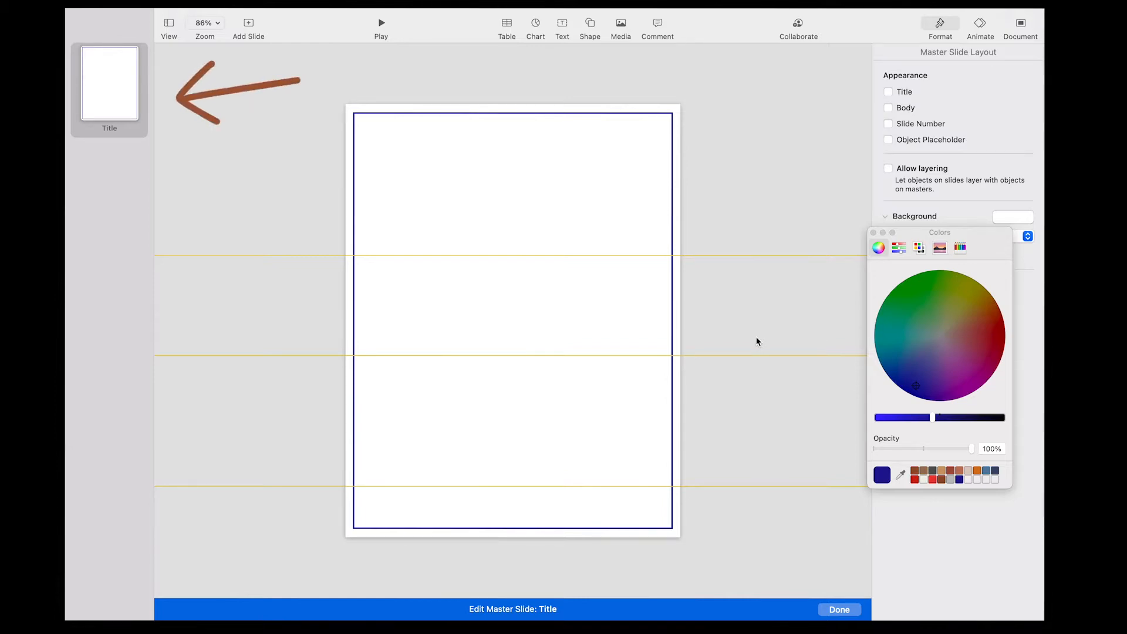
# Step: Duplicate the Title master slide and rename the original as FRAME
pyautogui.rightClick(105, 95)
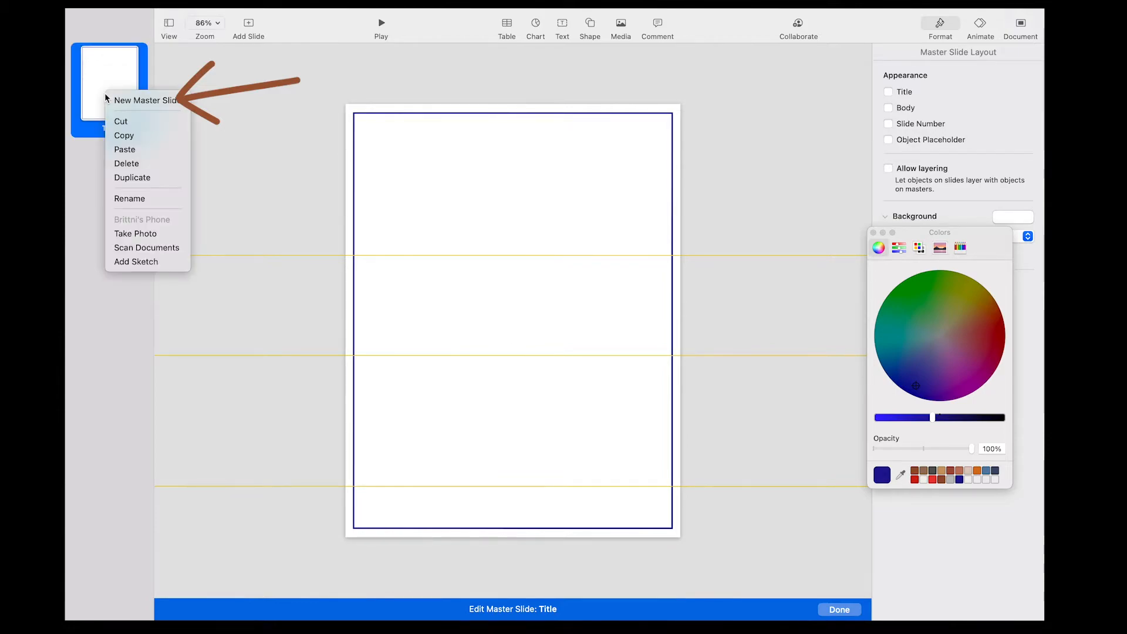
pyautogui.click(117, 178)
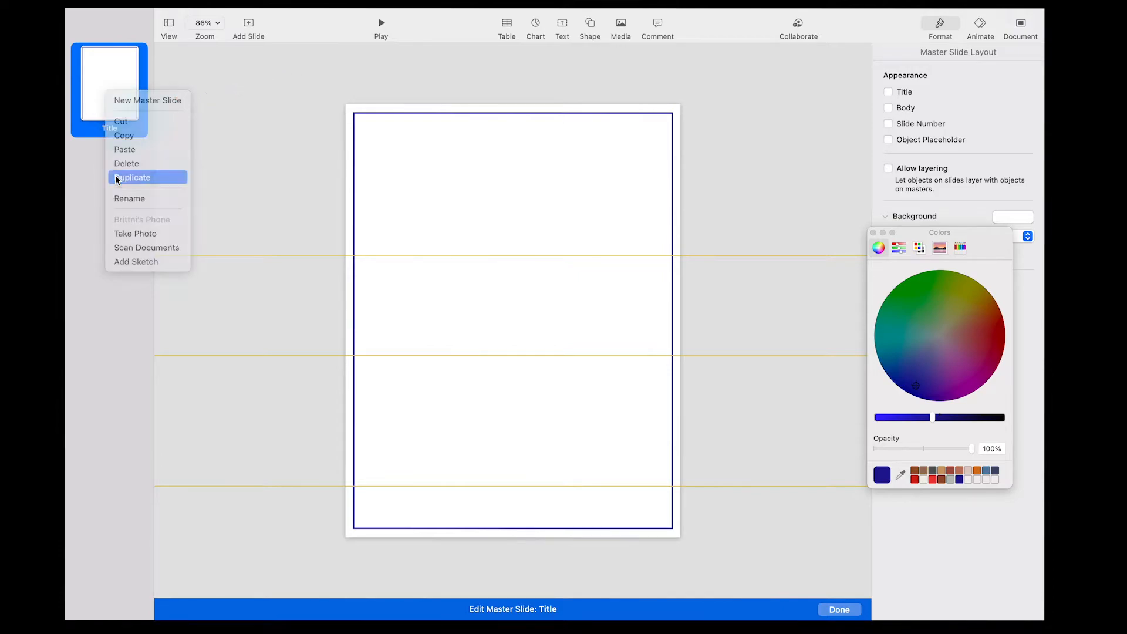
pyautogui.click(106, 124)
pyautogui.rightClick(111, 126)
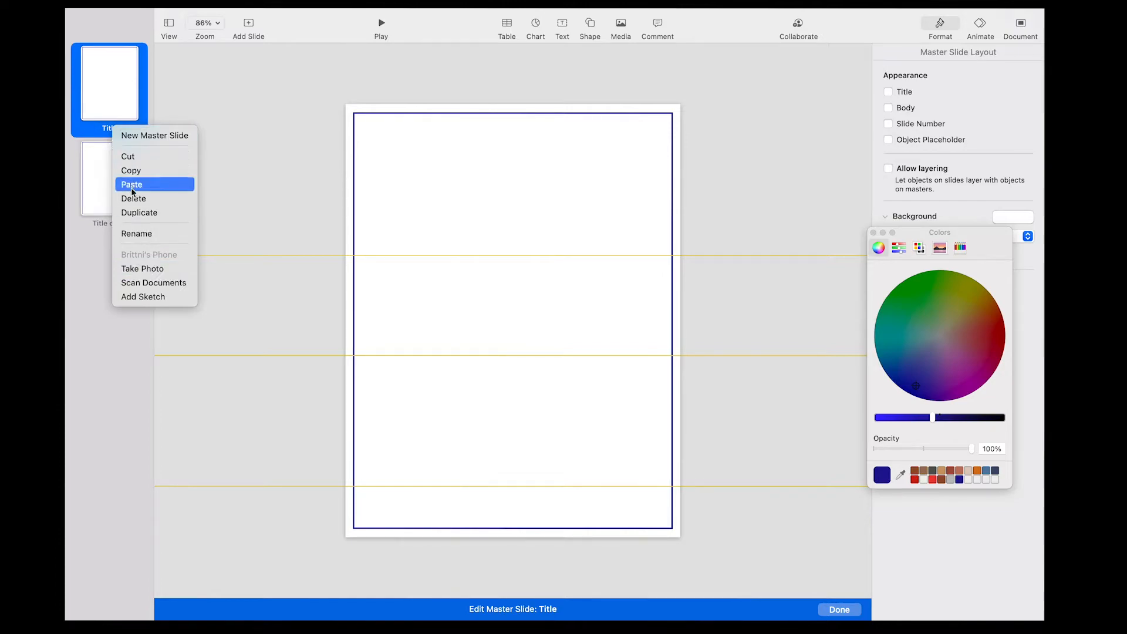
pyautogui.click(137, 233)
pyautogui.write('FRAME')
# Step: Rename the duplicated master slide as TITLE PAGE
pyautogui.click(108, 227)
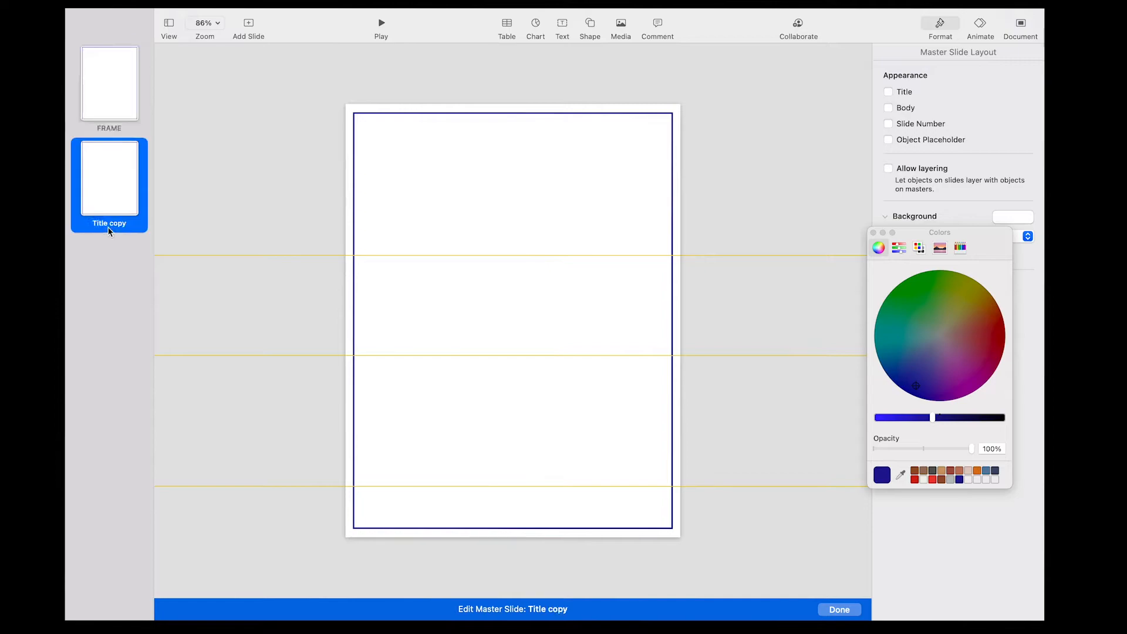
pyautogui.rightClick(108, 225)
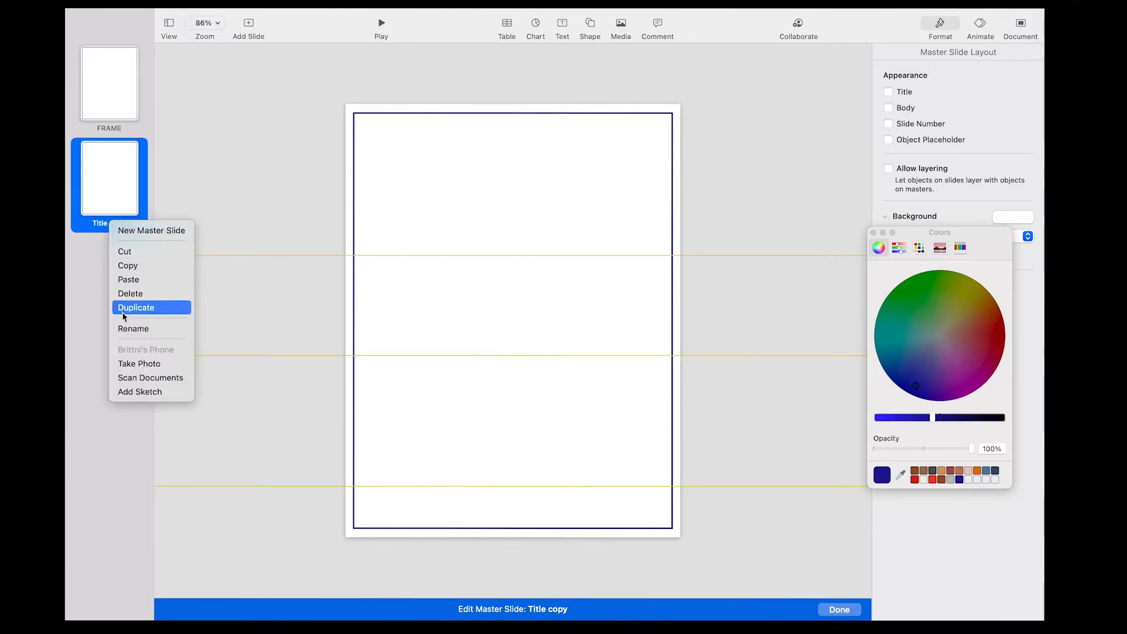
pyautogui.click(127, 328)
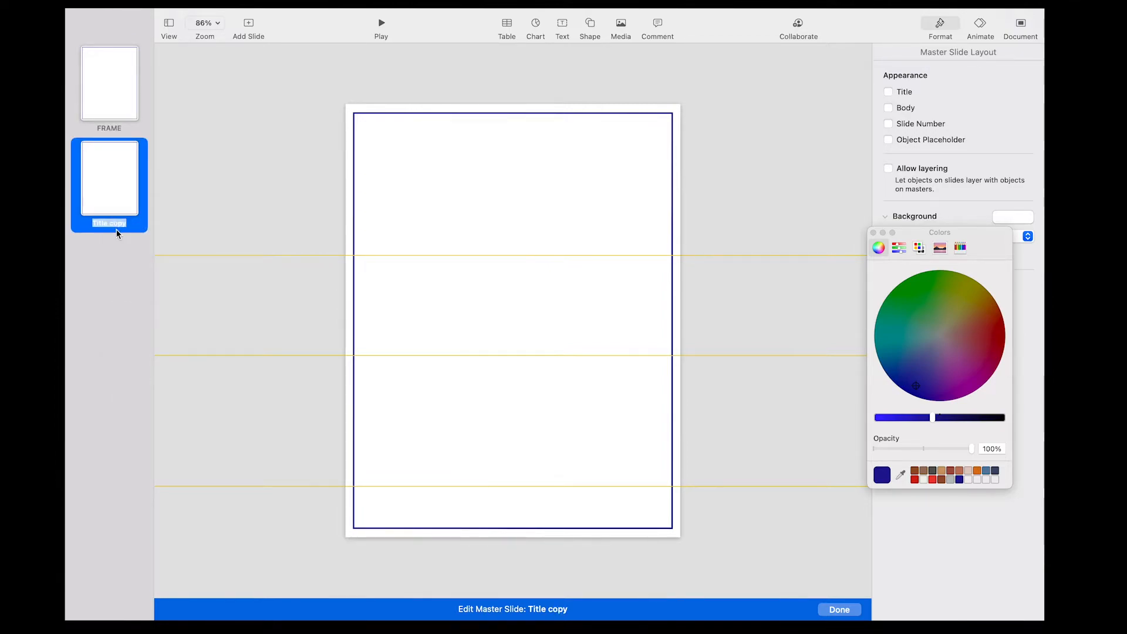
pyautogui.write('TITLE PAGE')
pyautogui.click(575, 198)
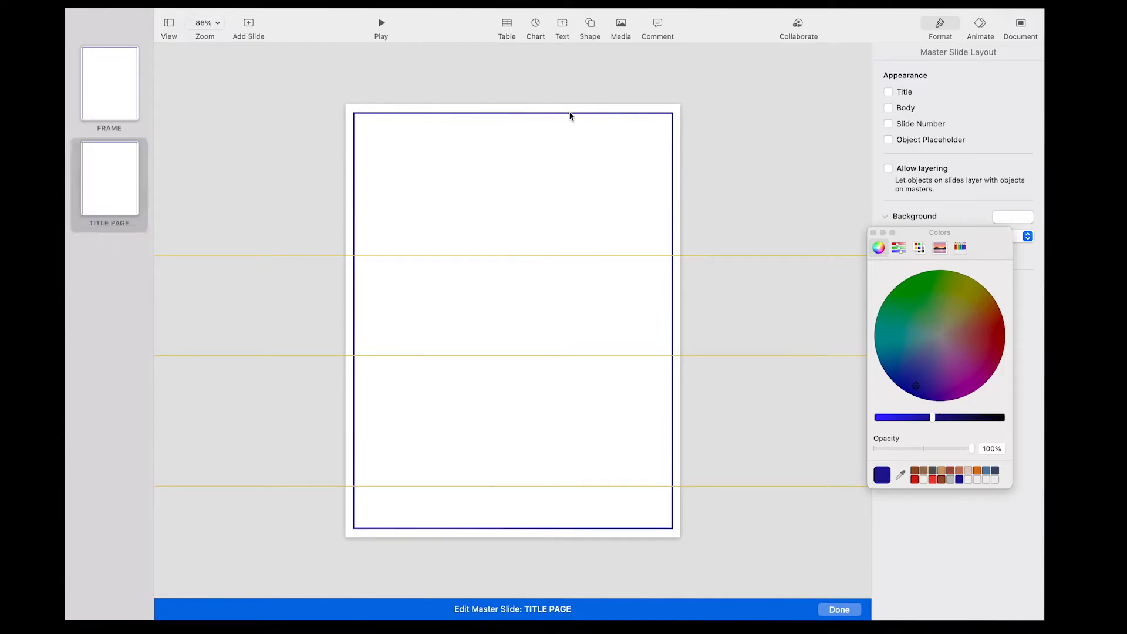
# Step: Add a line to the TITLE PAGE master and make it a short horizontal line centred near the top of the page
pyautogui.click(874, 233)
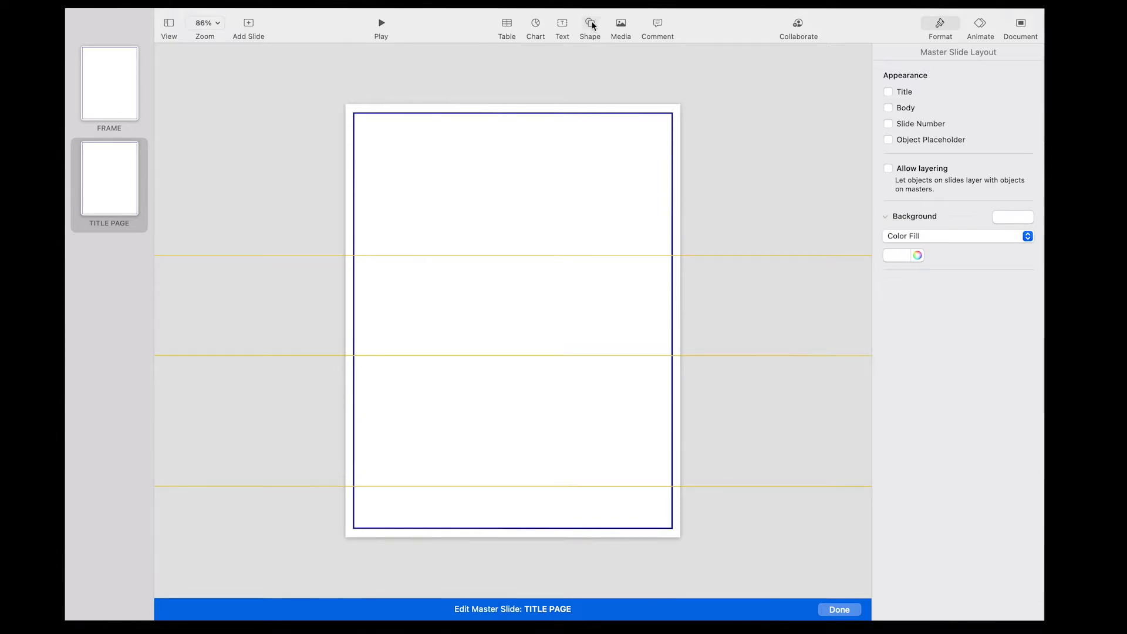
pyautogui.click(591, 24)
pyautogui.click(591, 83)
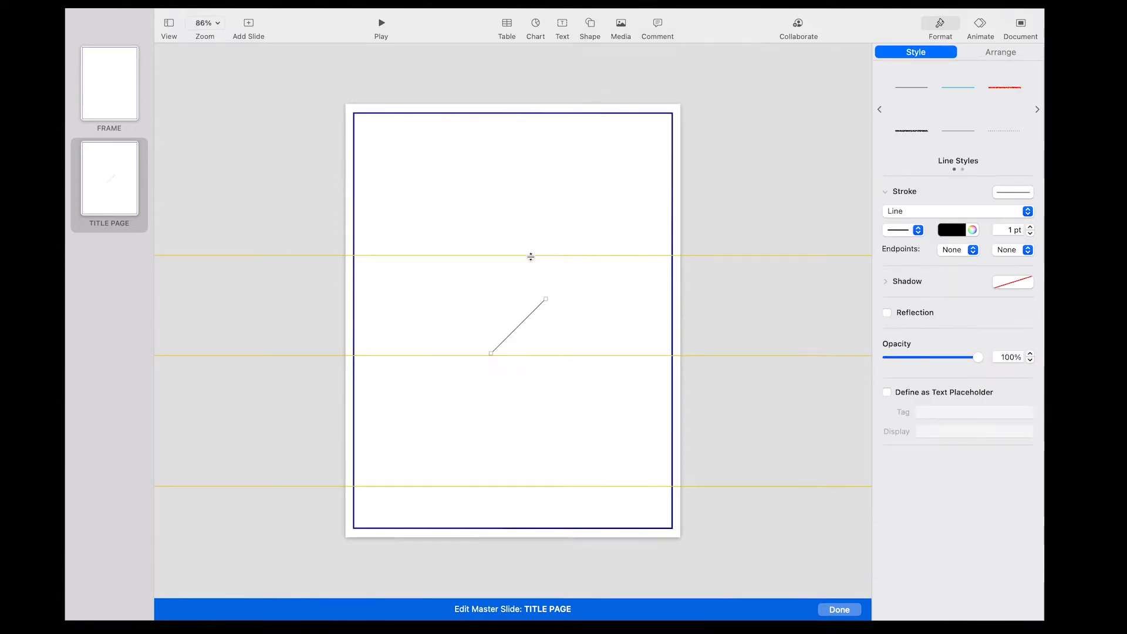
pyautogui.moveTo(492, 354); pyautogui.dragTo(522, 173)
# Step: Colour the line with the saved dark blue swatch and set its thickness to 2 pt
pyautogui.click(973, 230)
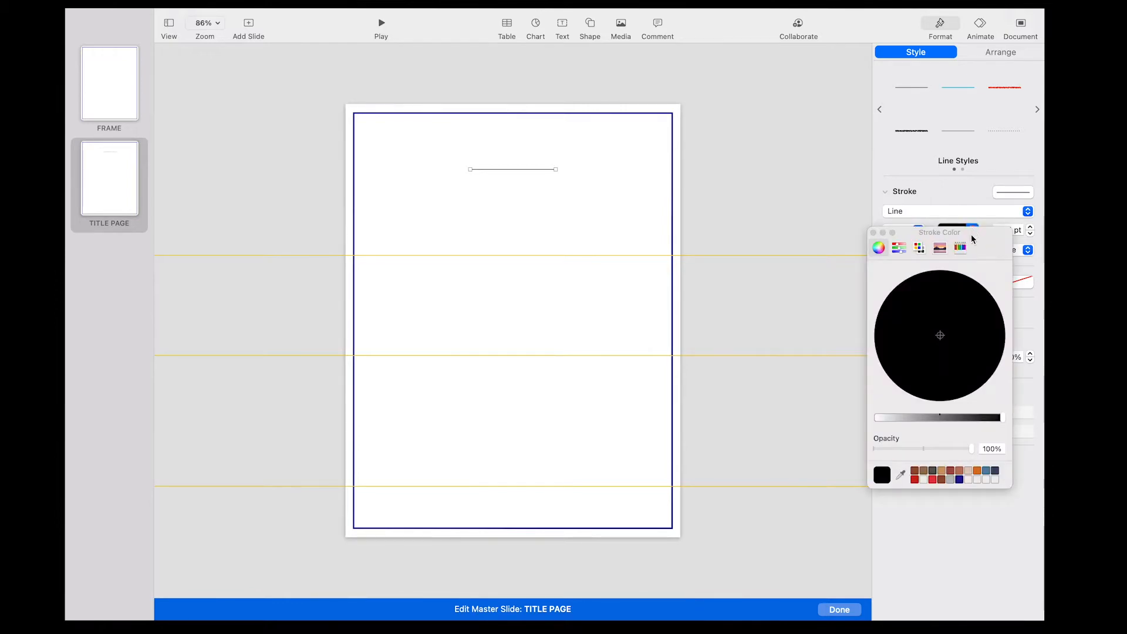
pyautogui.click(959, 480)
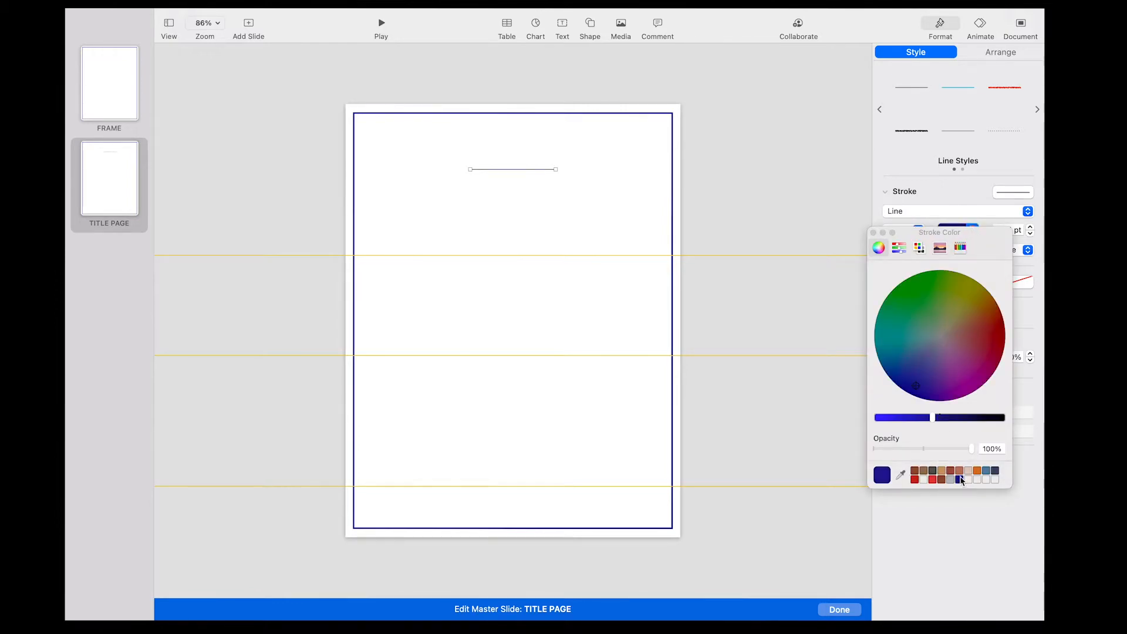
pyautogui.click(873, 232)
pyautogui.click(1031, 227)
pyautogui.click(1030, 227)
pyautogui.click(1030, 233)
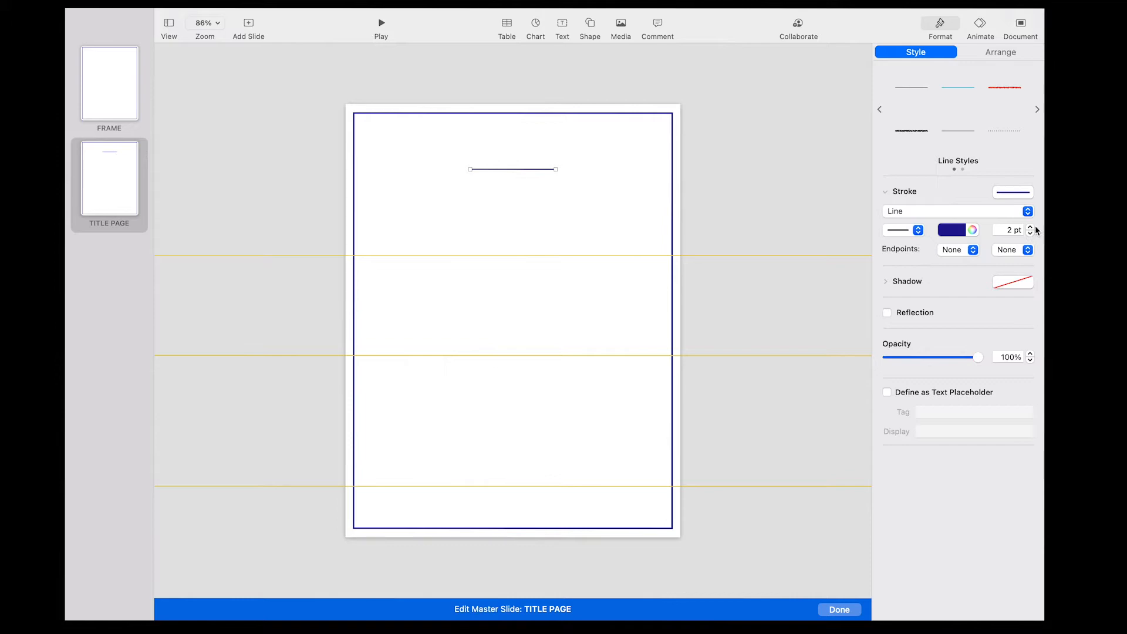
pyautogui.click(743, 255)
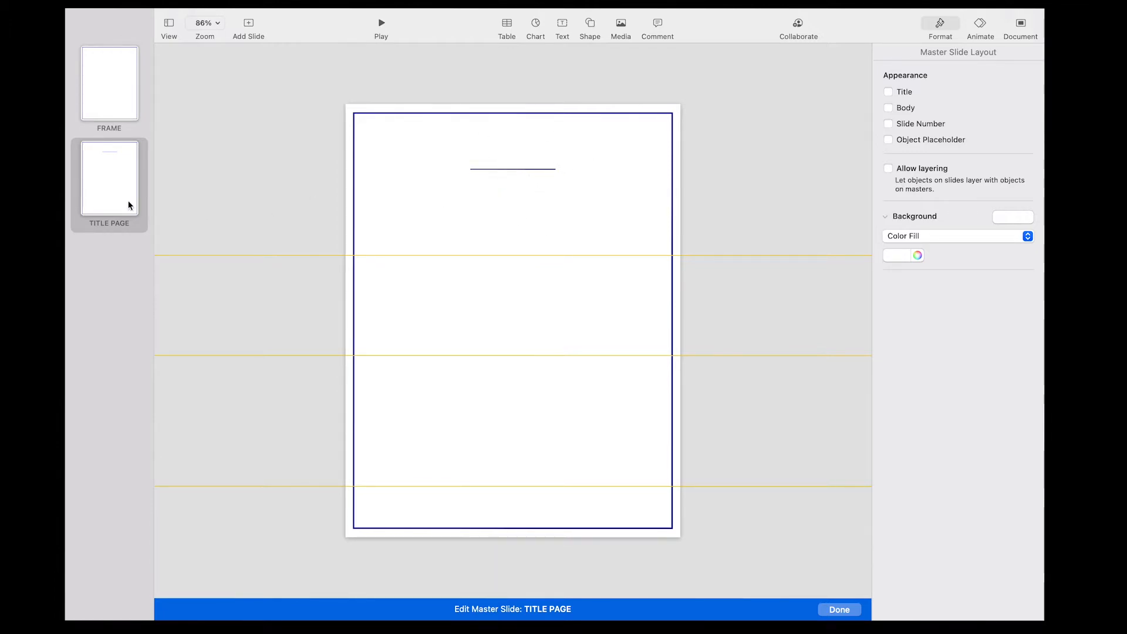
# Step: Duplicate the TITLE PAGE master slide and delete the short line from the copy
pyautogui.click(105, 187)
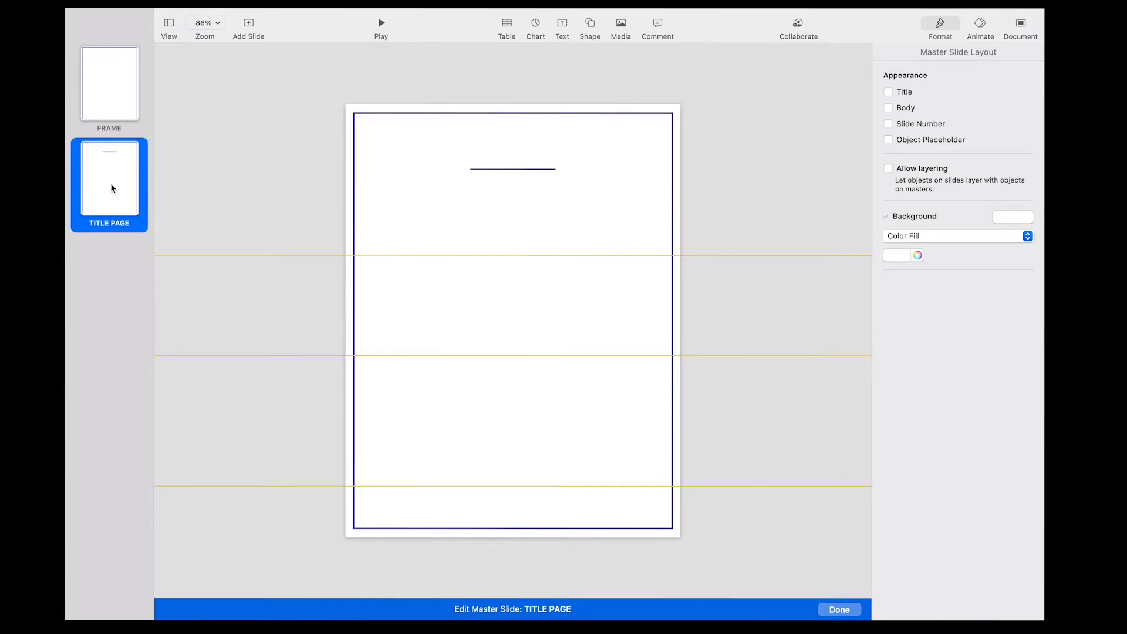
pyautogui.rightClick(112, 183)
pyautogui.click(127, 272)
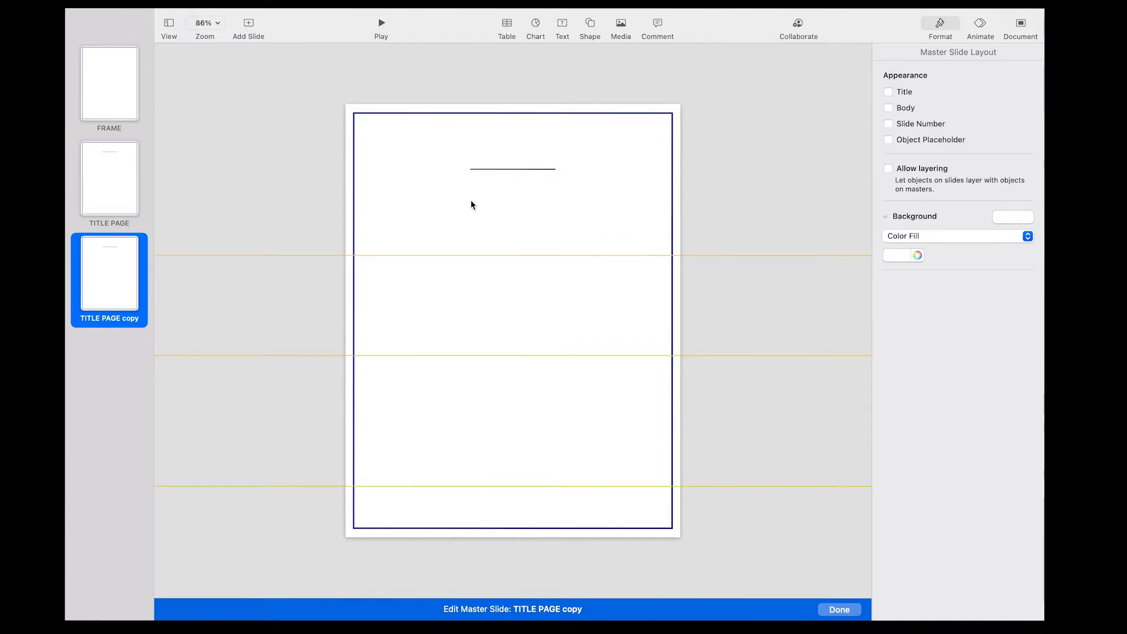
pyautogui.click(486, 170)
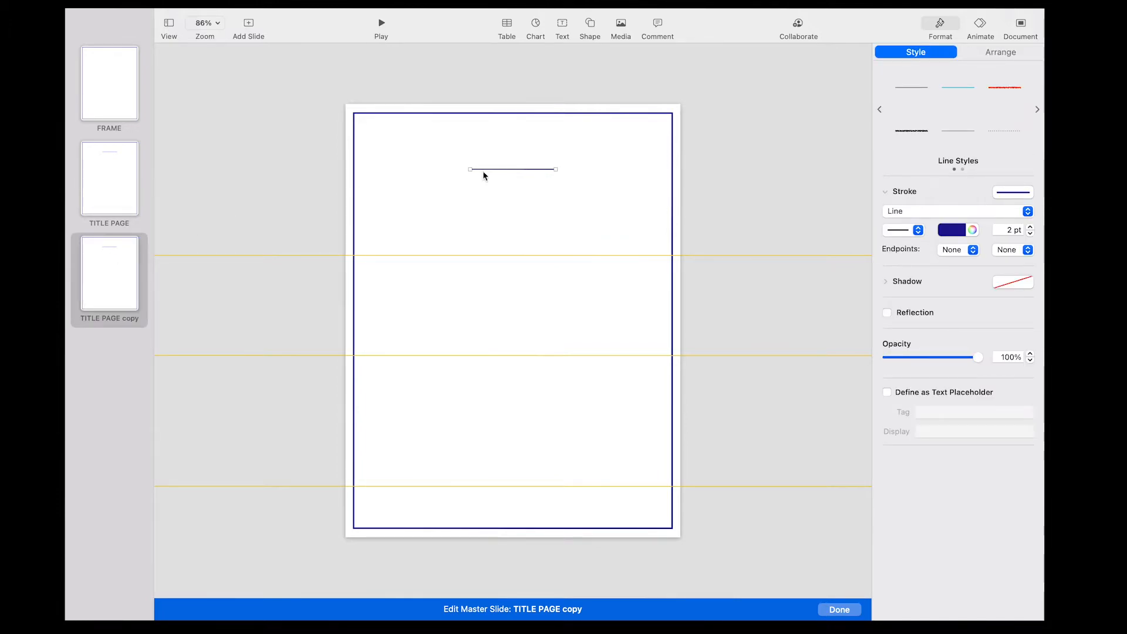
pyautogui.press('BackSpace')
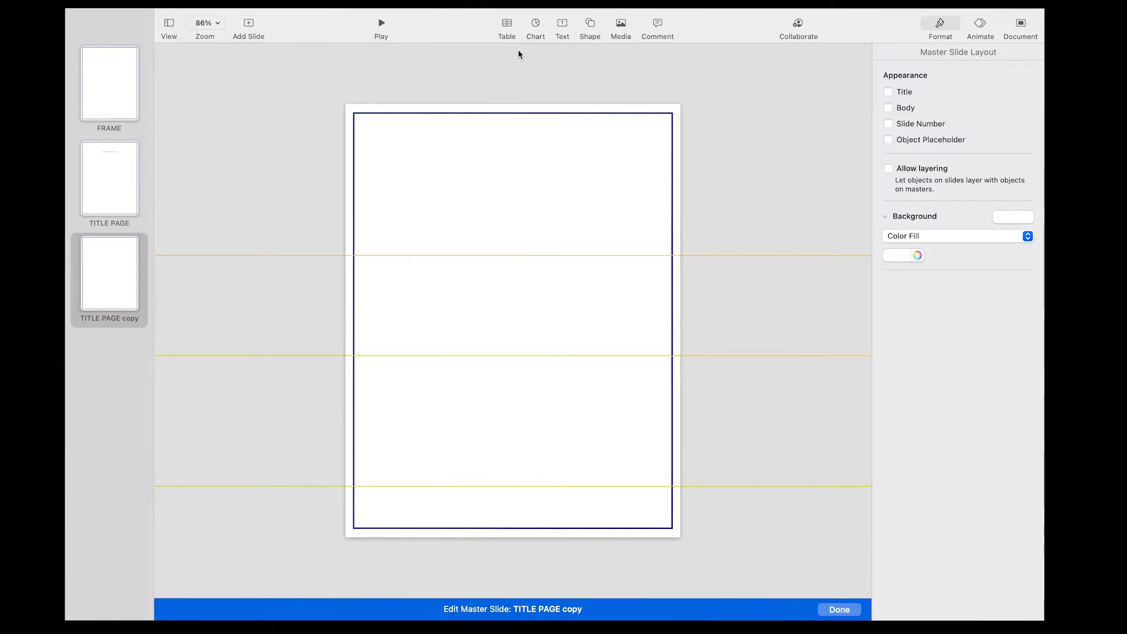
# Step: Add a text box reading NOTES and place it in the page's upper-left corner, inside the border
pyautogui.click(563, 25)
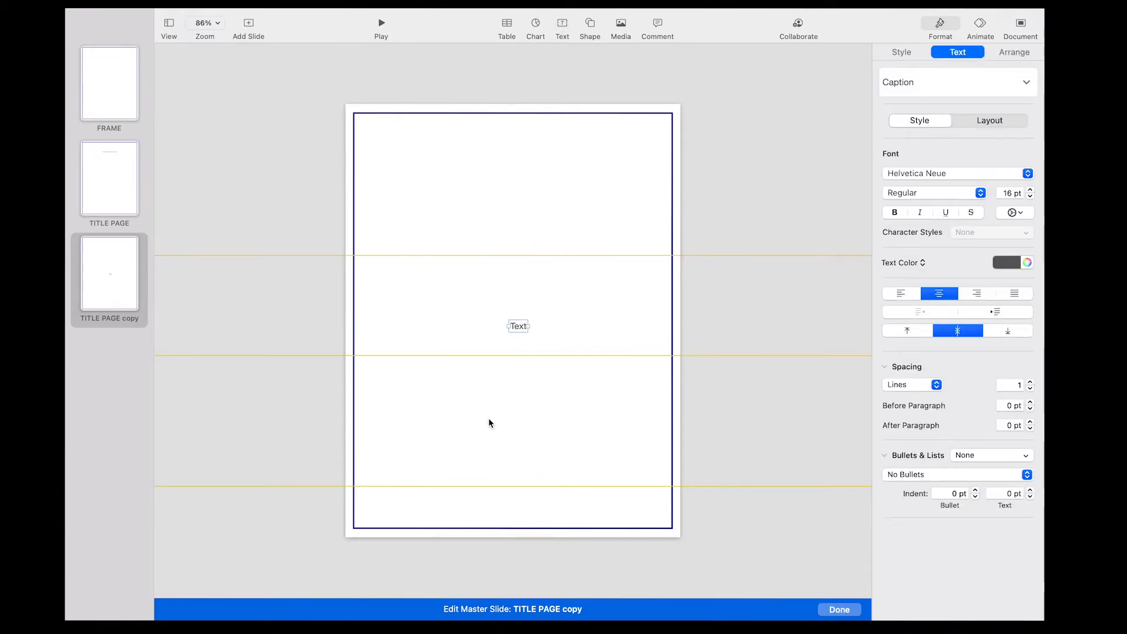
pyautogui.moveTo(520, 324); pyautogui.dragTo(405, 156)
pyautogui.doubleClick(404, 155)
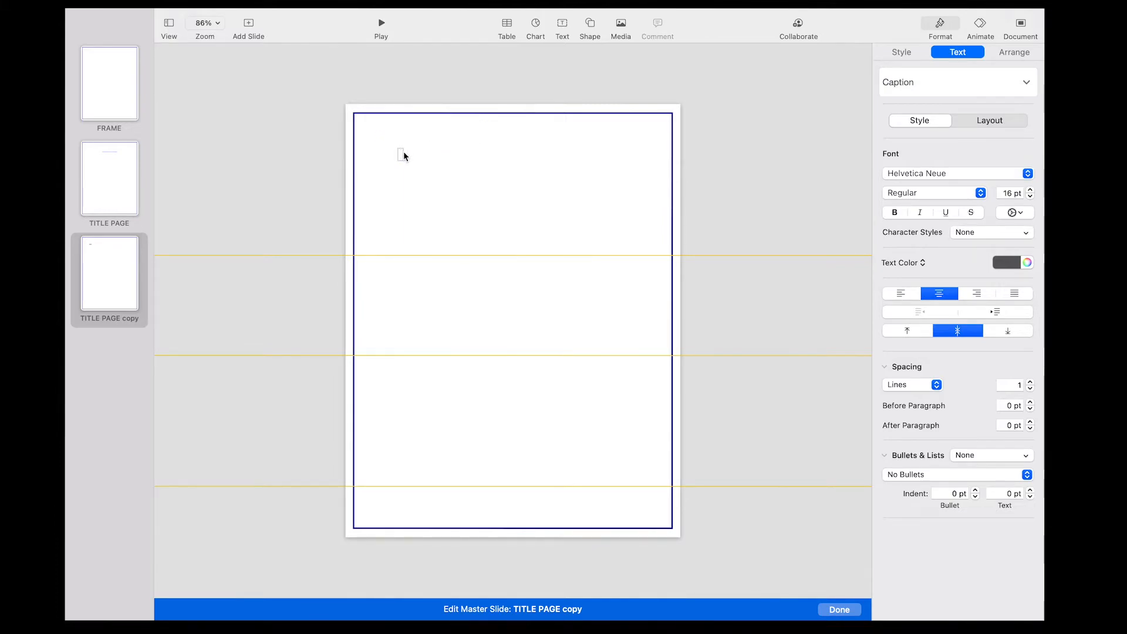
pyautogui.write('NOTES')
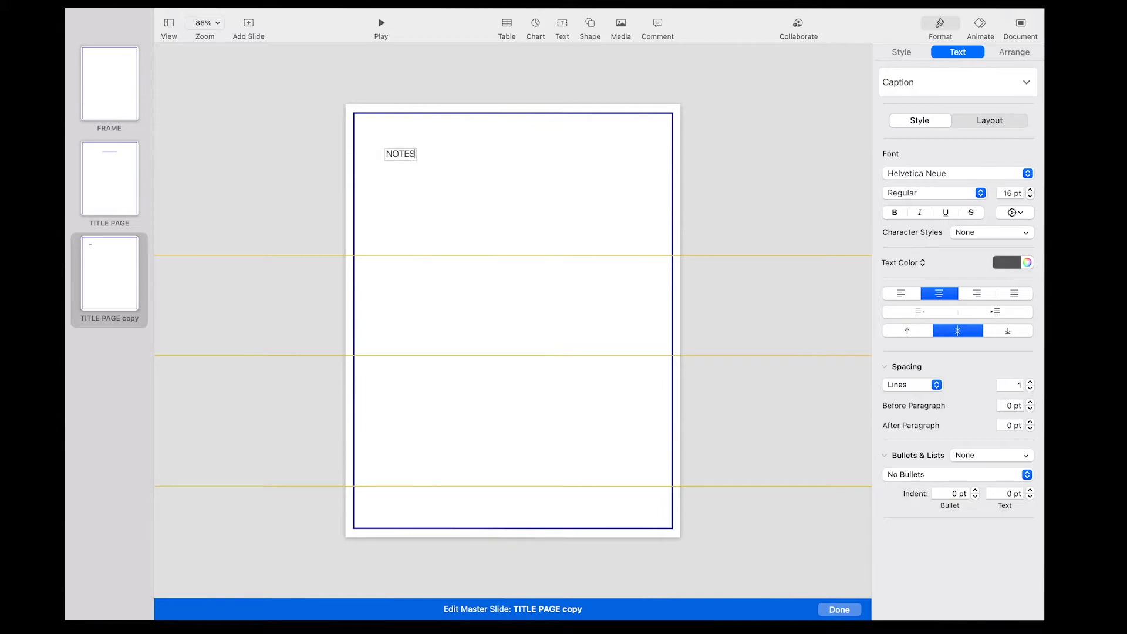
pyautogui.click(421, 170)
pyautogui.moveTo(407, 151)
pyautogui.mouseDown()
pyautogui.moveTo(403, 132)
pyautogui.moveTo(397, 146)
pyautogui.mouseUp()
pyautogui.click(521, 143)
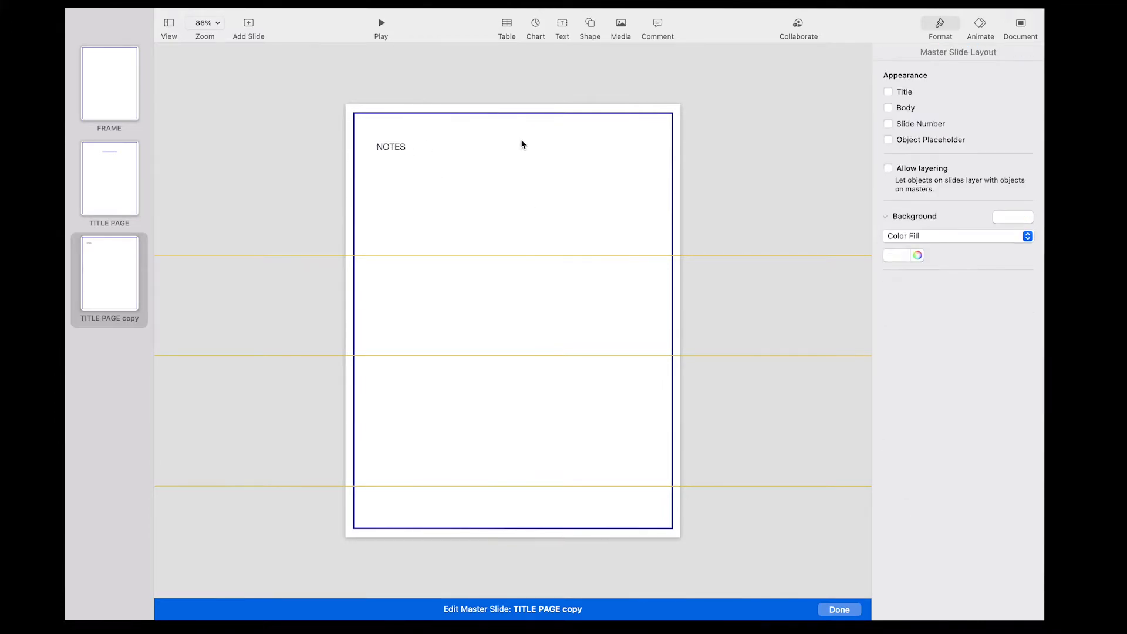
# Step: Add a square to the master copy and shrink it into a small flat rectangle
pyautogui.click(590, 25)
pyautogui.click(592, 119)
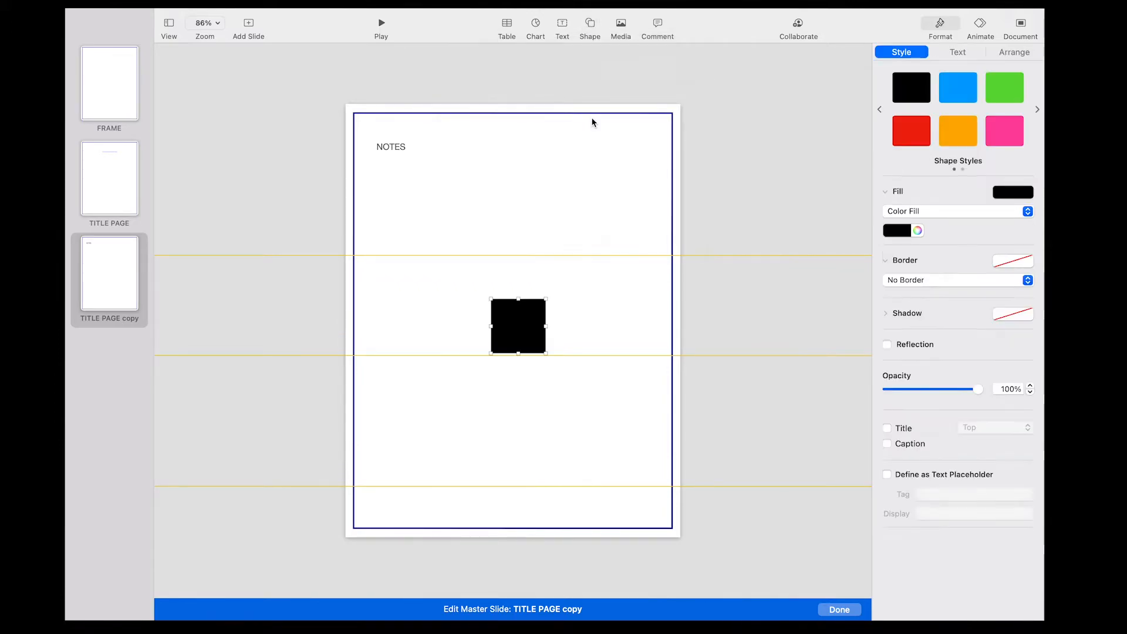
pyautogui.moveTo(518, 354); pyautogui.dragTo(513, 315)
pyautogui.click(538, 262)
# Step: Fill the small rectangle with the saved dark blue swatch
pyautogui.click(521, 304)
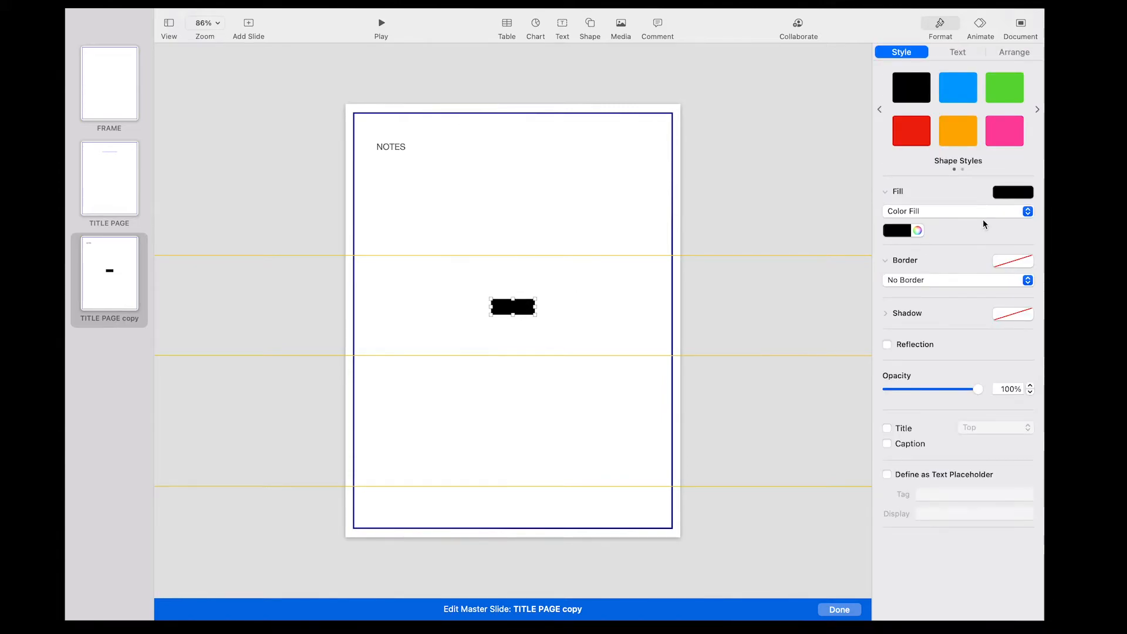
pyautogui.click(918, 232)
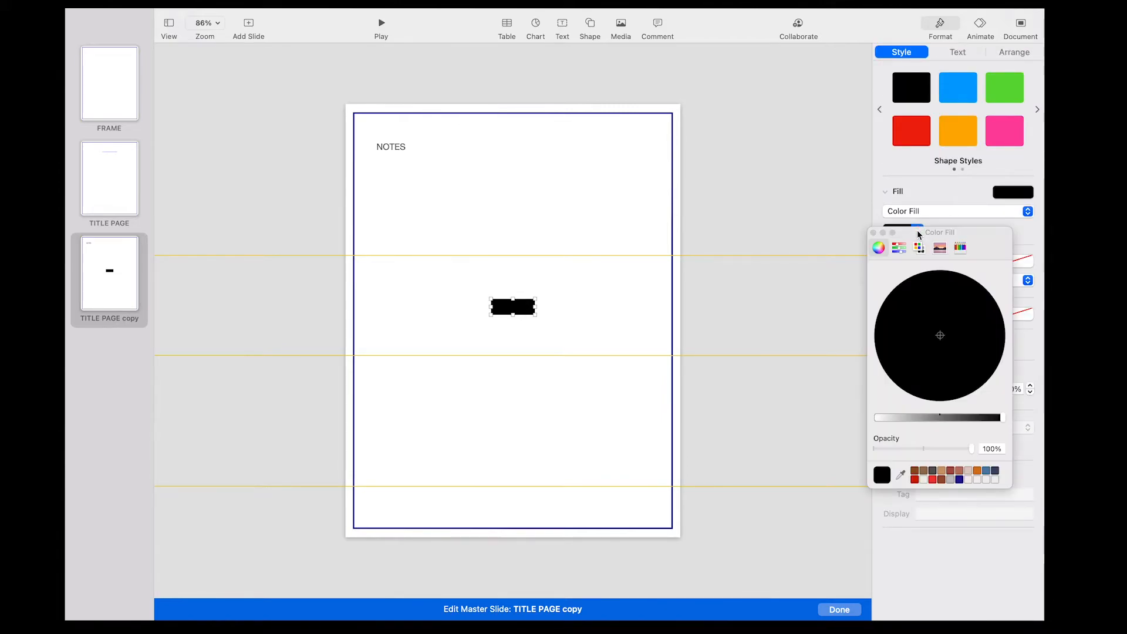
pyautogui.click(960, 480)
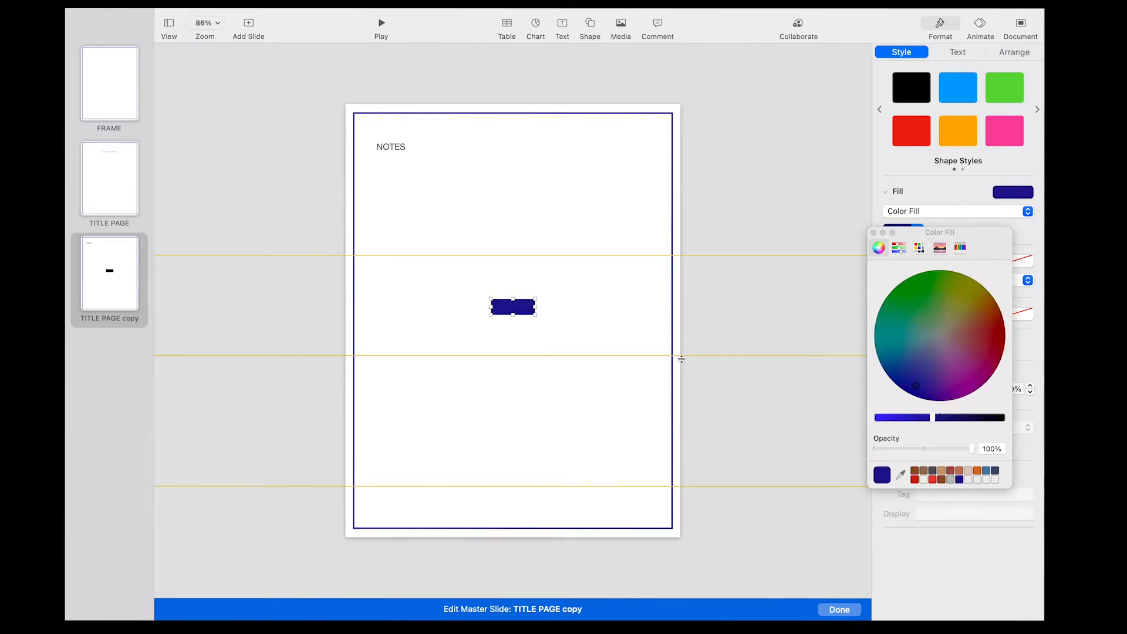
# Step: Reduce the dark blue rectangle to about the width of the NOTES text and move it onto that heading
pyautogui.click(546, 267)
pyautogui.moveTo(519, 306); pyautogui.dragTo(414, 151)
pyautogui.click(459, 154)
pyautogui.moveTo(407, 152); pyautogui.dragTo(407, 151)
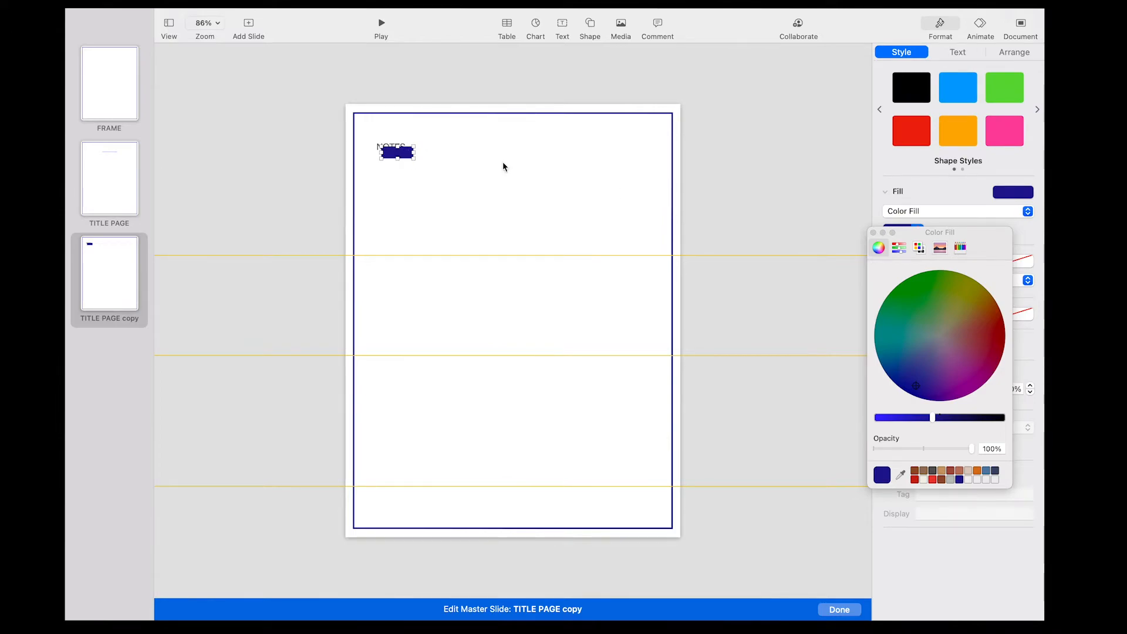
# Step: Lower the rectangle's opacity to 23% and align it over the NOTES text as a highlight
pyautogui.click(873, 233)
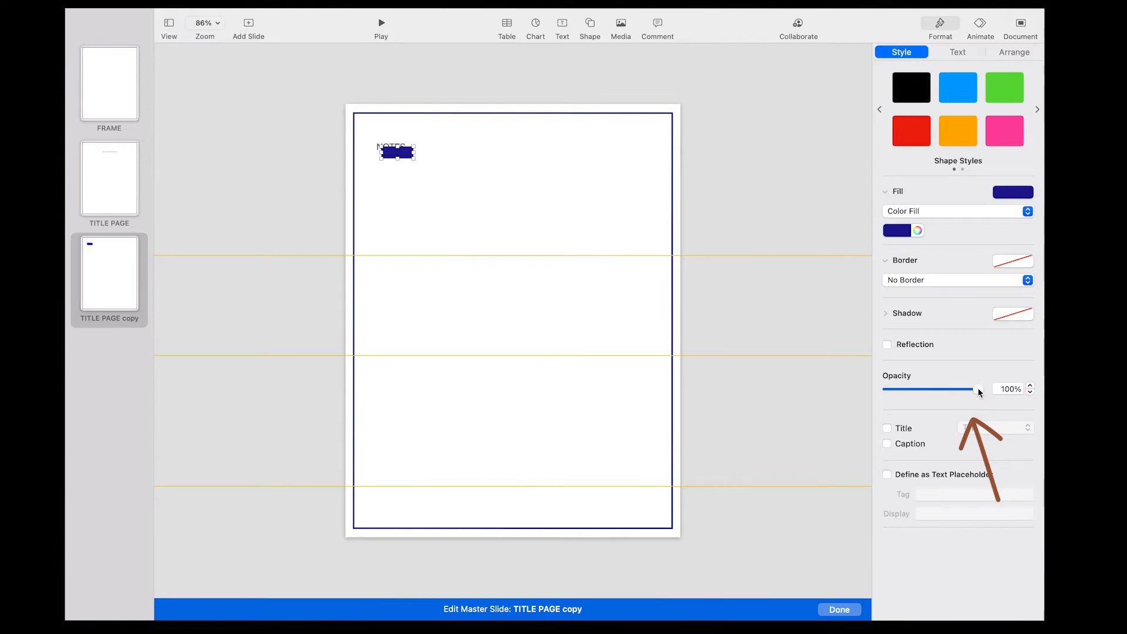
pyautogui.moveTo(978, 391); pyautogui.dragTo(909, 393)
pyautogui.moveTo(397, 161); pyautogui.dragTo(401, 153)
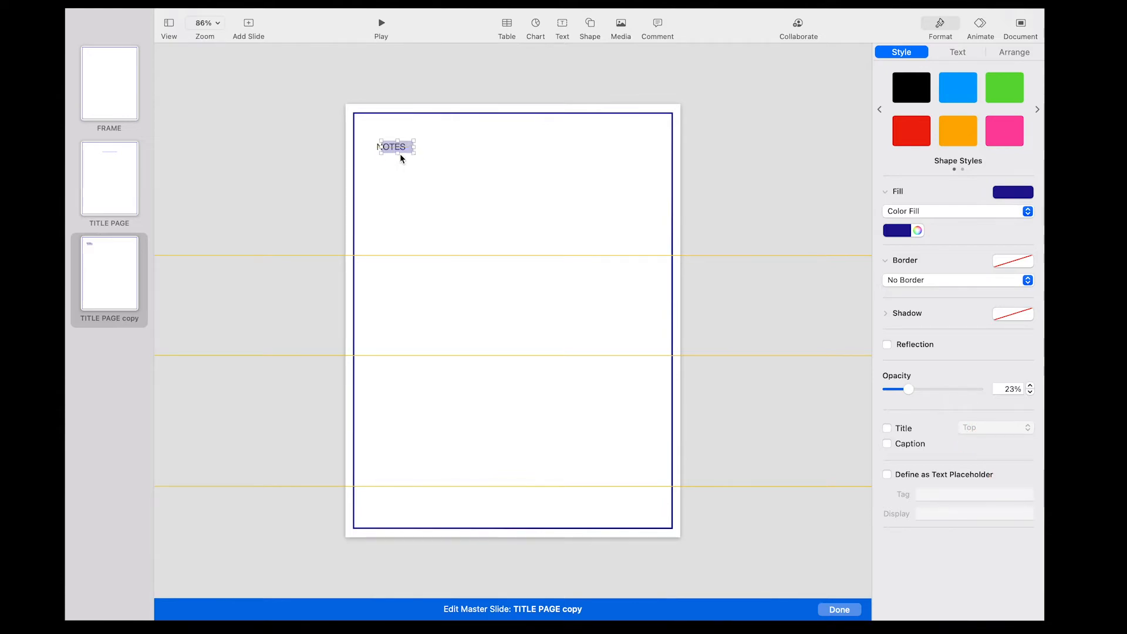
pyautogui.click(460, 159)
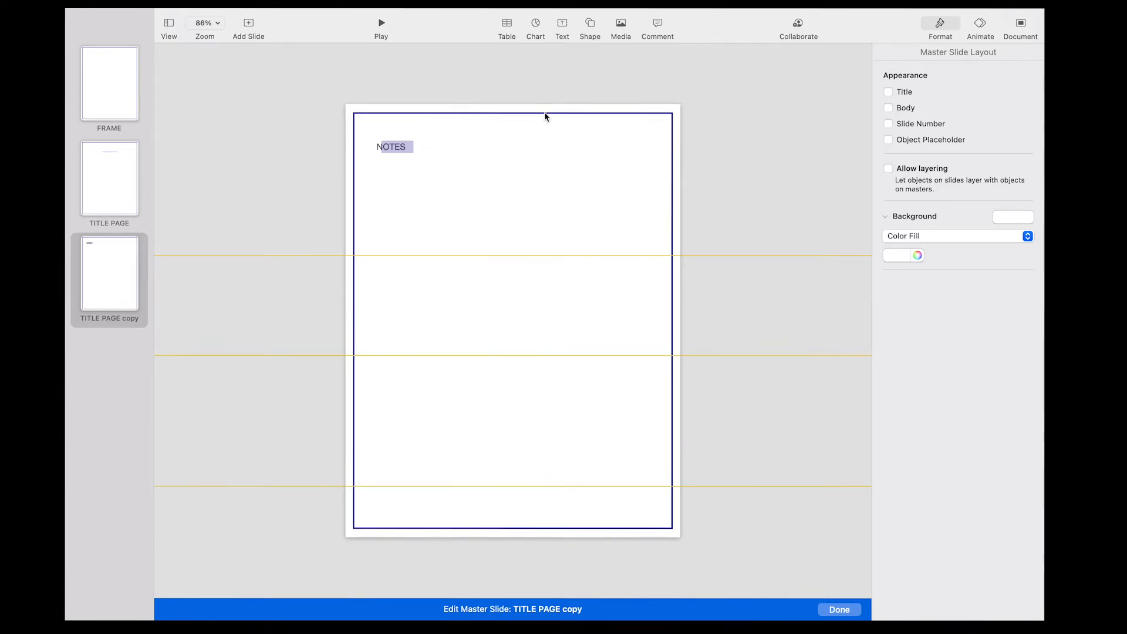
# Step: Add a line and stretch it horizontally across the page beneath the NOTES heading, inside the border
pyautogui.click(589, 24)
pyautogui.click(595, 78)
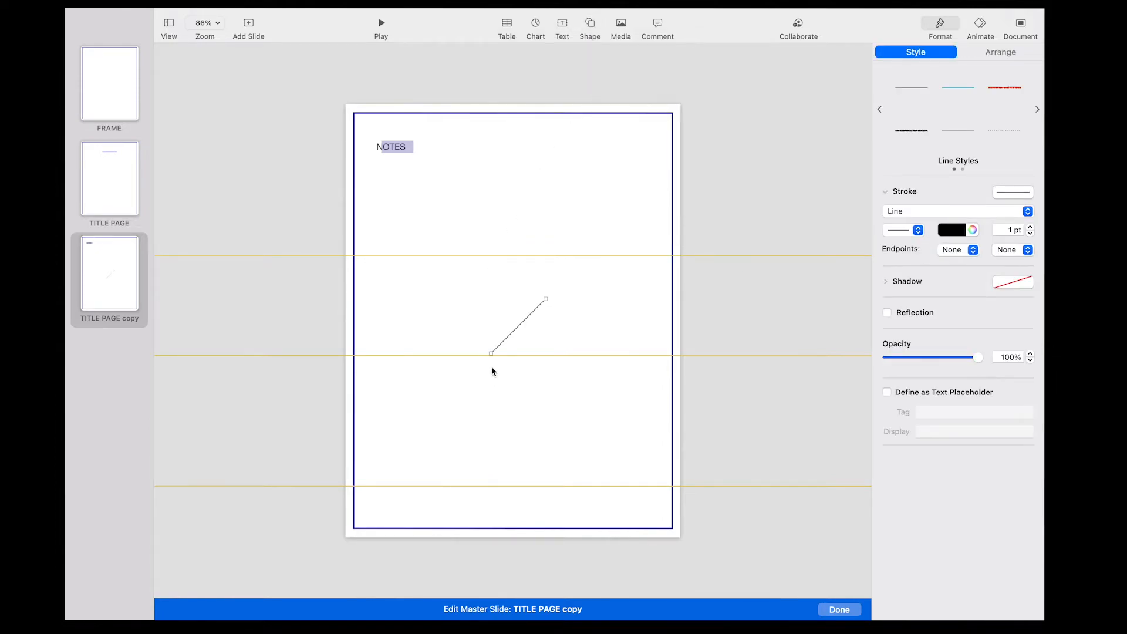
pyautogui.moveTo(491, 353); pyautogui.dragTo(646, 166)
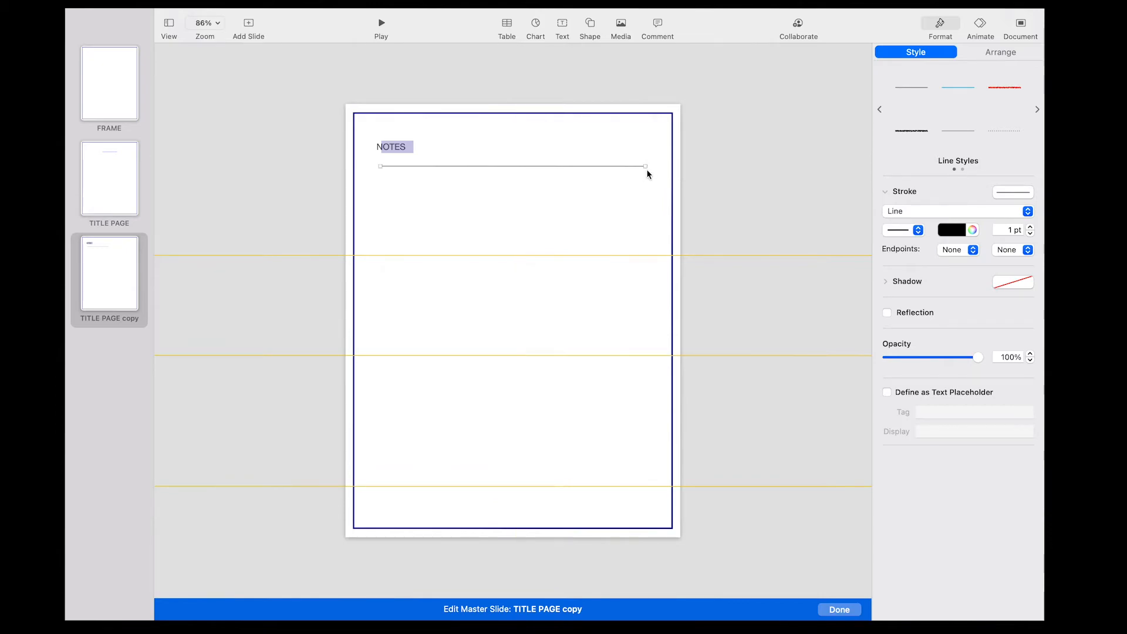
pyautogui.click(554, 174)
# Step: Adjust the line's position under NOTES and duplicate it twice below at even spacing to make three ruled lines
pyautogui.click(528, 168)
pyautogui.moveTo(528, 167); pyautogui.dragTo(519, 203)
pyautogui.click(524, 230)
pyautogui.click(526, 172)
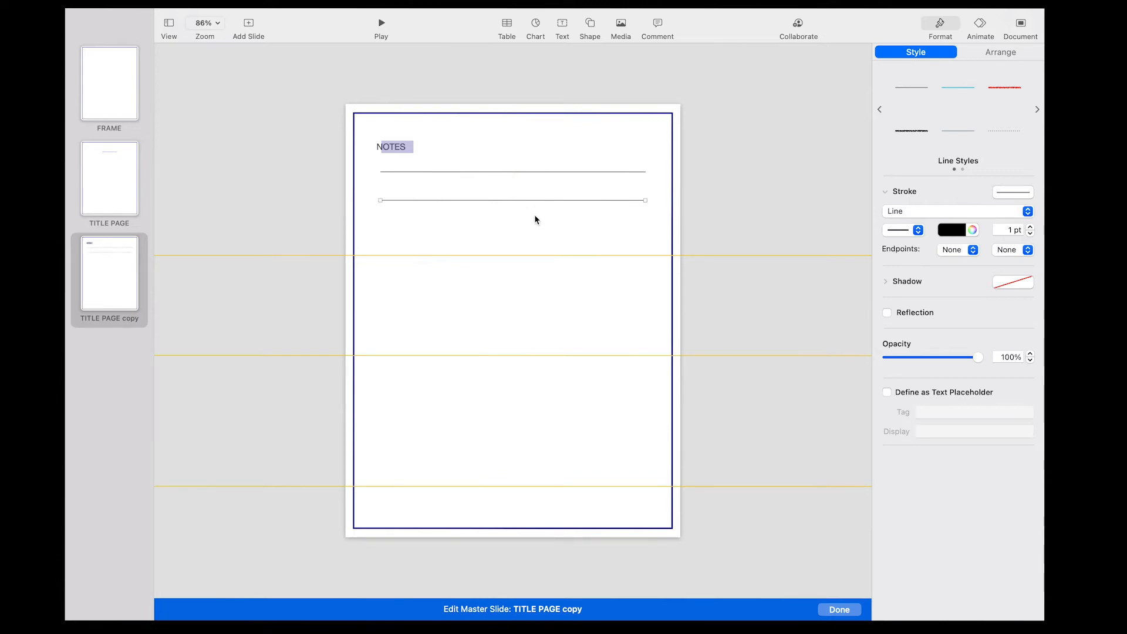
pyautogui.click(534, 221)
pyautogui.click(525, 201)
pyautogui.moveTo(525, 200)
pyautogui.mouseDown()
pyautogui.moveTo(516, 232)
pyautogui.moveTo(509, 200)
pyautogui.mouseUp()
pyautogui.click(512, 271)
pyautogui.click(509, 242)
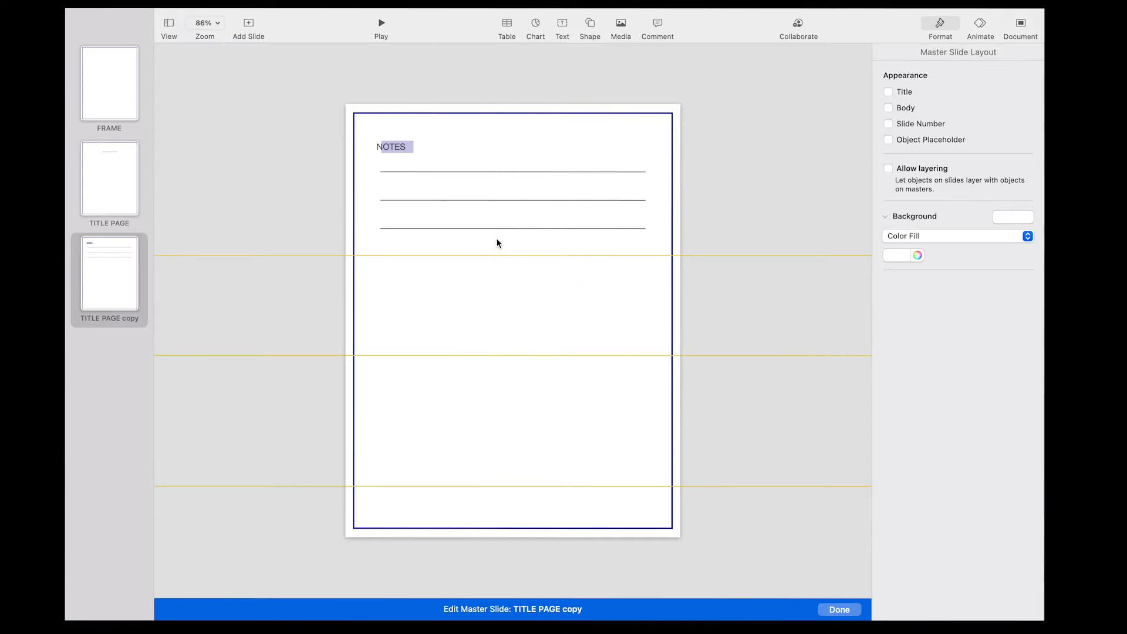
# Step: Copy the three ruled lines as a set and place three more sets below at the same spacing, filling the page
pyautogui.click(514, 172)
pyautogui.keyDown('shift'); pyautogui.click(503, 201); pyautogui.keyUp('shift')
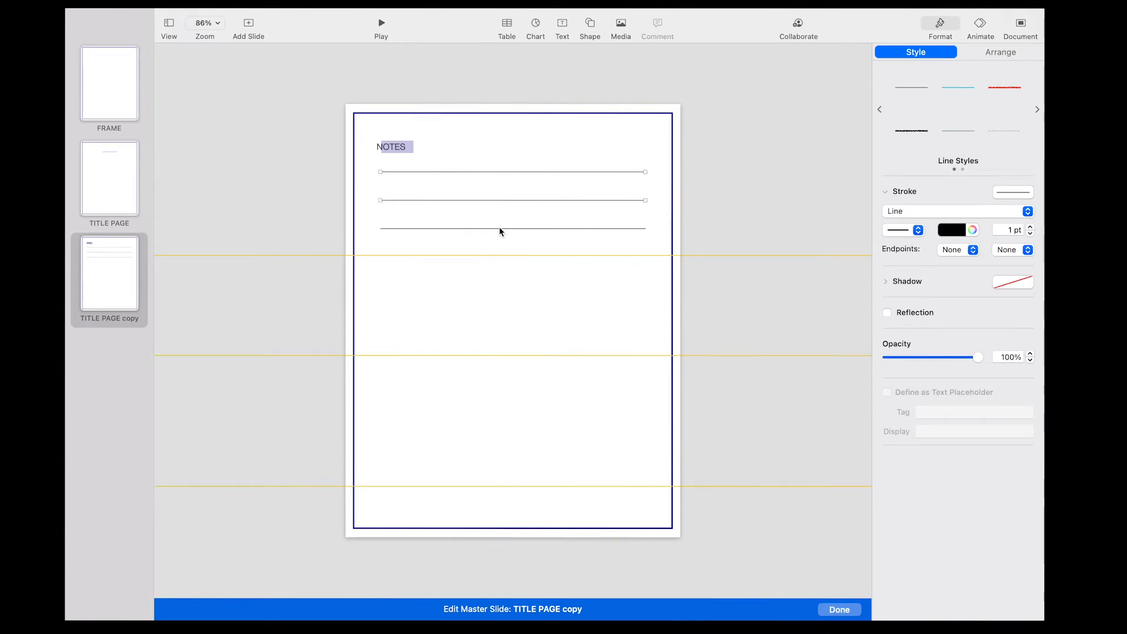
pyautogui.moveTo(499, 227); pyautogui.dragTo(498, 312)
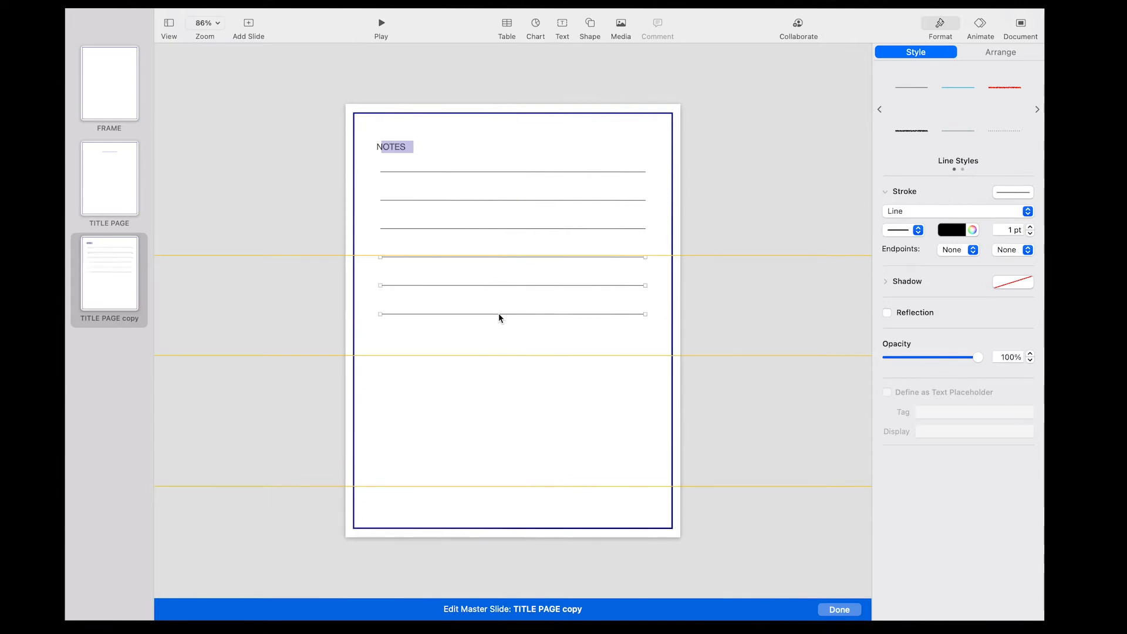
pyautogui.press('super+v')
pyautogui.moveTo(508, 233); pyautogui.dragTo(503, 402)
pyautogui.press('super+v')
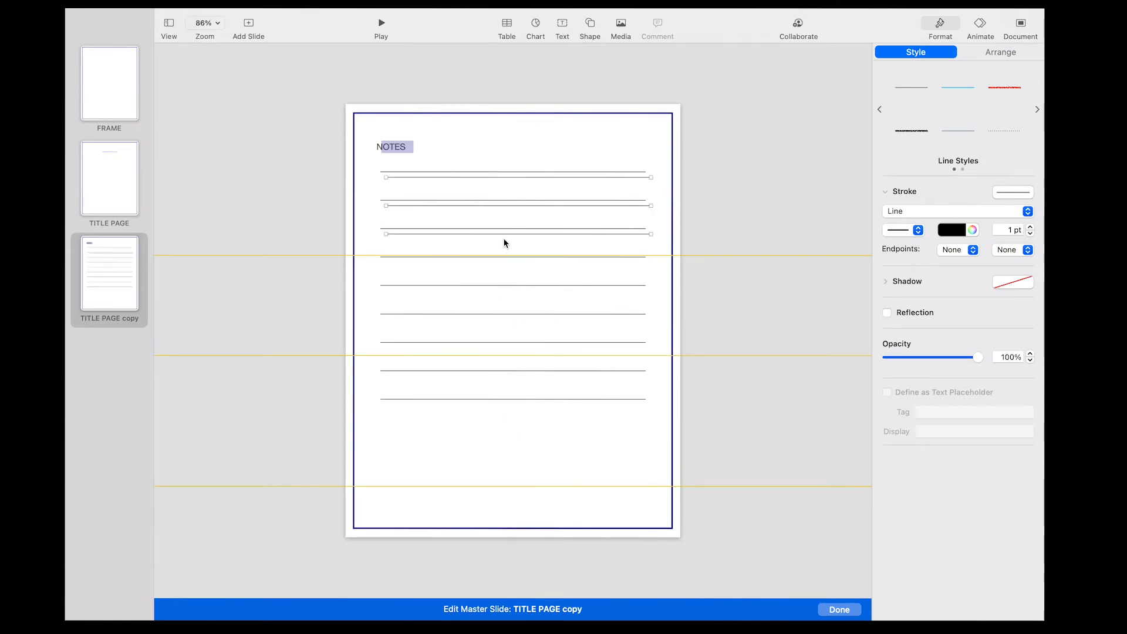
pyautogui.moveTo(503, 237); pyautogui.dragTo(503, 486)
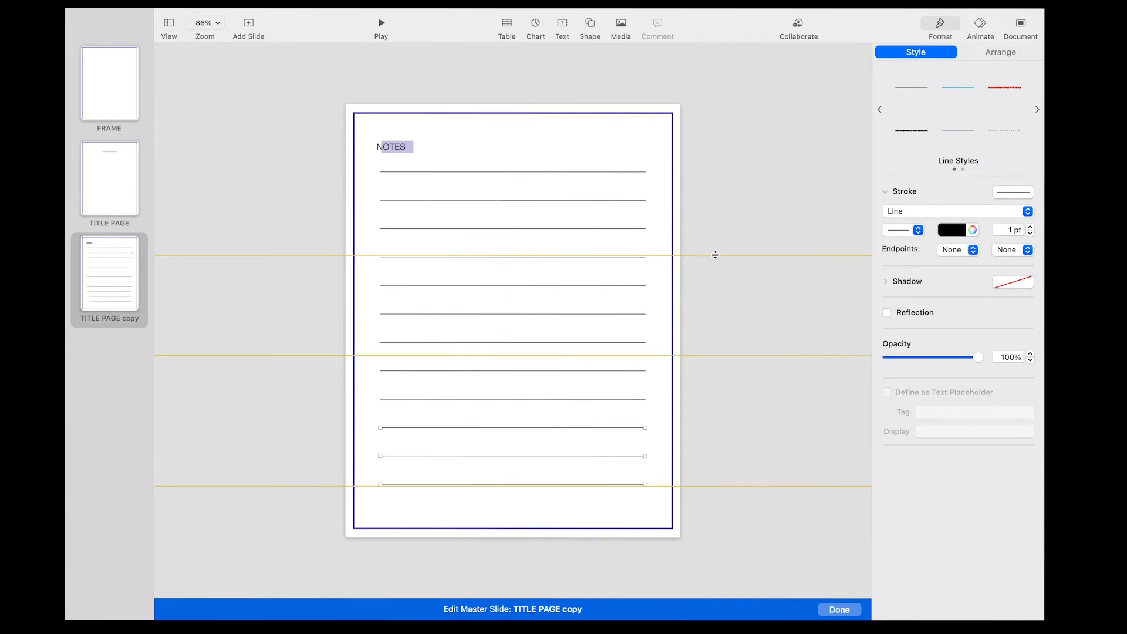
# Step: Rename the TITLE PAGE copy master slide as NOTES
pyautogui.click(105, 320)
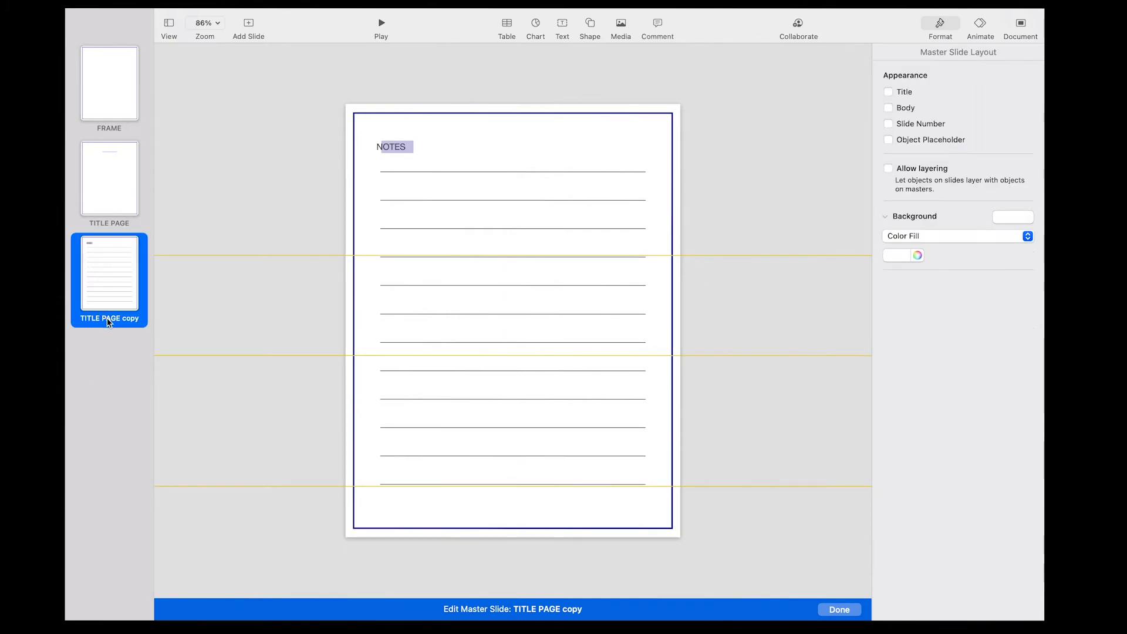
pyautogui.rightClick(110, 321)
pyautogui.click(135, 424)
pyautogui.write('NOTES')
pyautogui.press('Return')
pyautogui.click(216, 357)
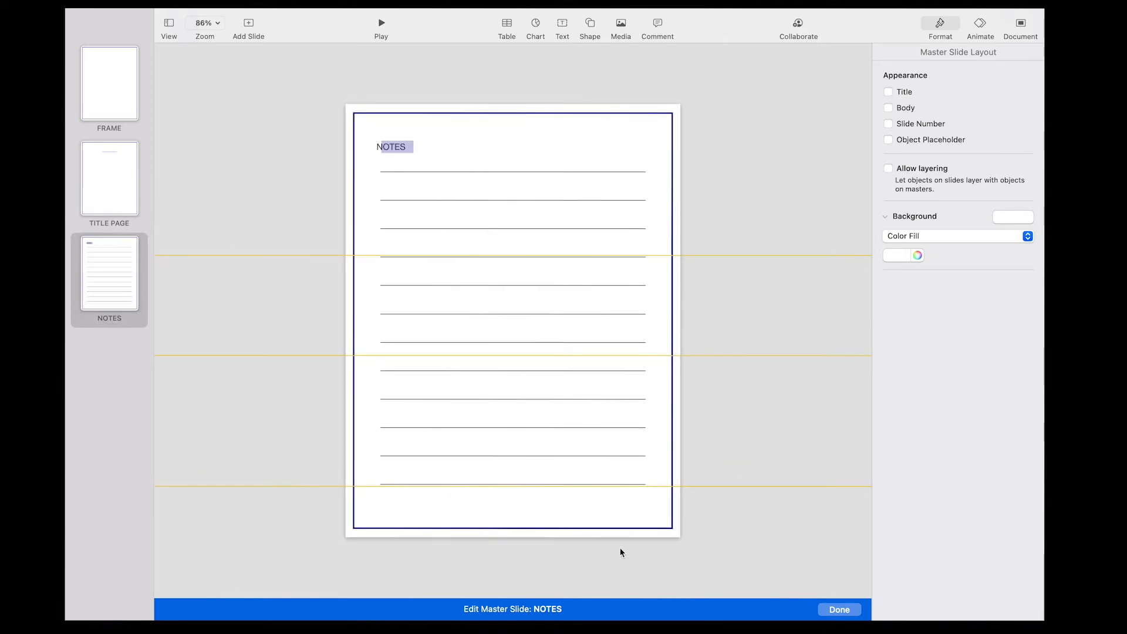
# Step: Finish editing the master slides and apply the TITLE PAGE master to slide 1
pyautogui.click(839, 611)
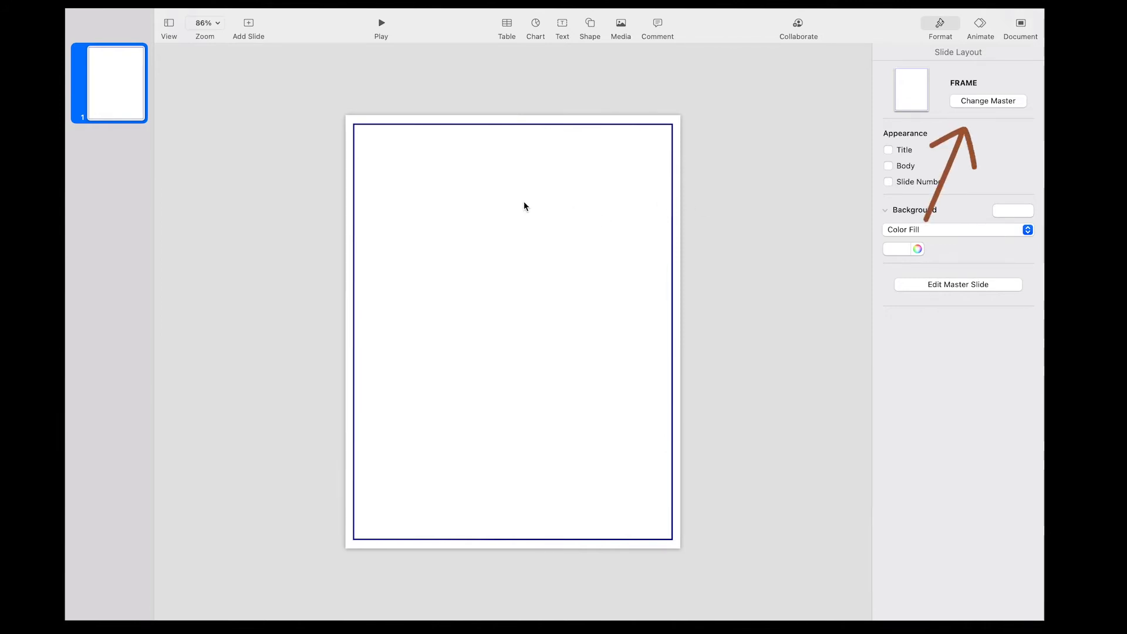
pyautogui.click(978, 103)
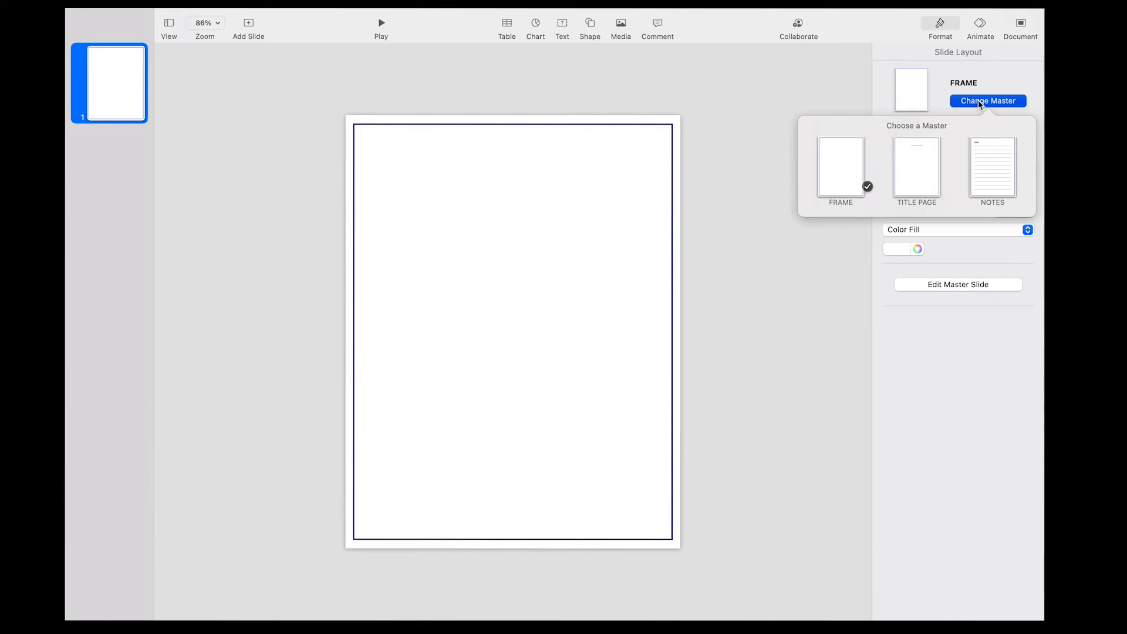
pyautogui.click(928, 184)
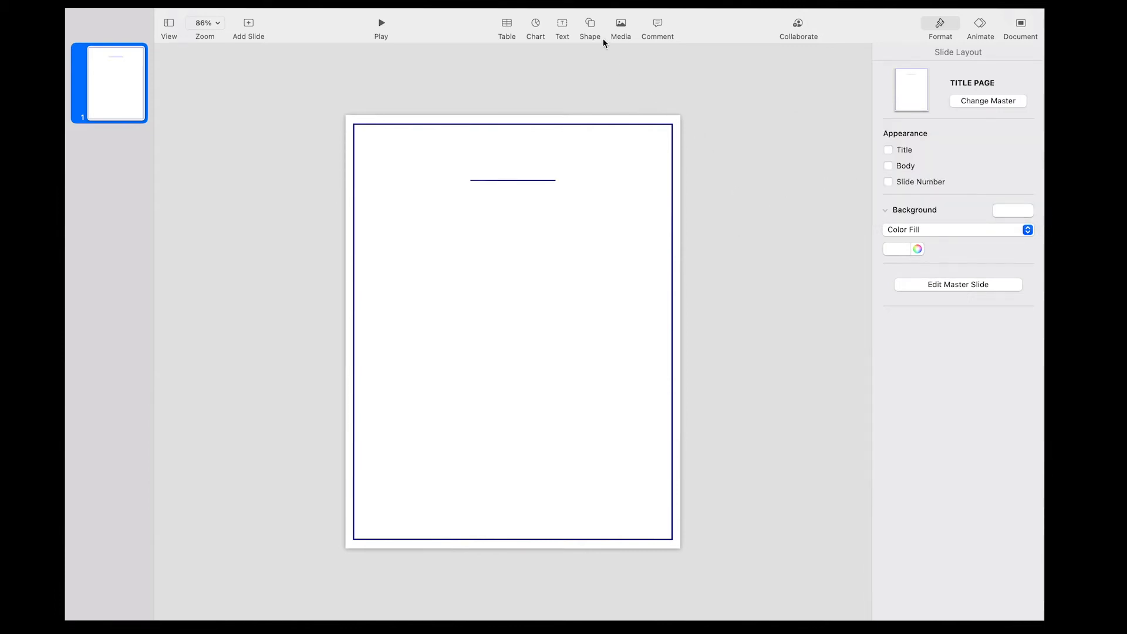
# Step: Add a text box reading "money mindset" in lowercase and centre it just above the short blue line
pyautogui.click(562, 24)
pyautogui.moveTo(516, 336); pyautogui.dragTo(516, 324)
pyautogui.doubleClick(515, 323)
pyautogui.write('Money m')
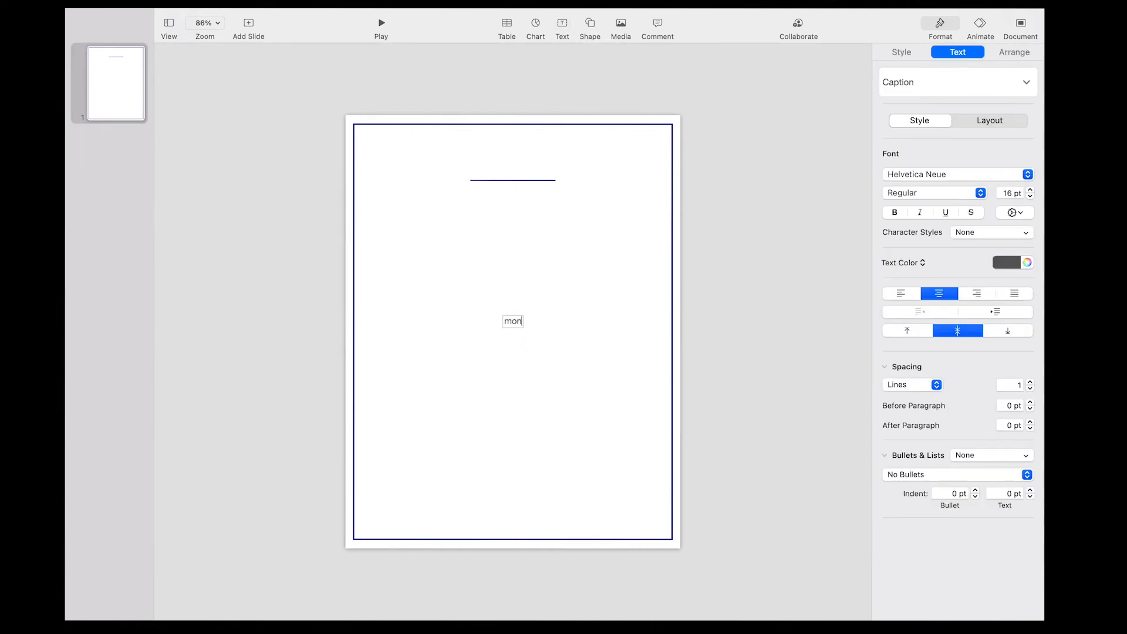
pyautogui.press('BackSpace')
pyautogui.press('BackSpace')
pyautogui.press('BackSpace')
pyautogui.press('BackSpace')
pyautogui.press('BackSpace')
pyautogui.press('BackSpace')
pyautogui.press('BackSpace')
pyautogui.write('money mindset')
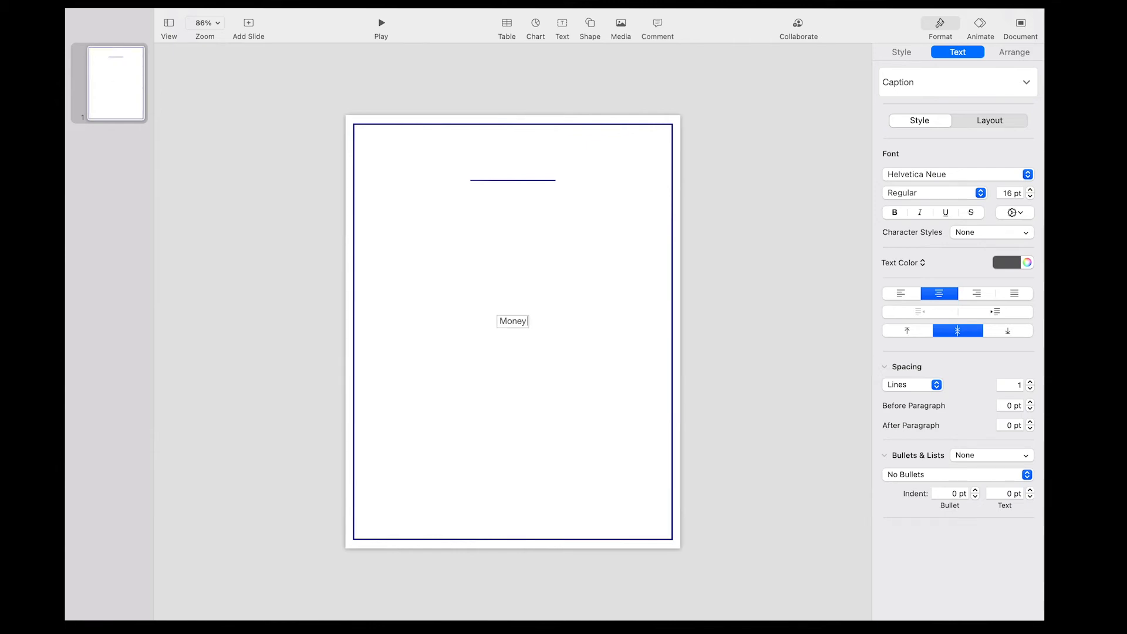
pyautogui.click(491, 321)
pyautogui.press('BackSpace')
pyautogui.write('m')
pyautogui.click(496, 301)
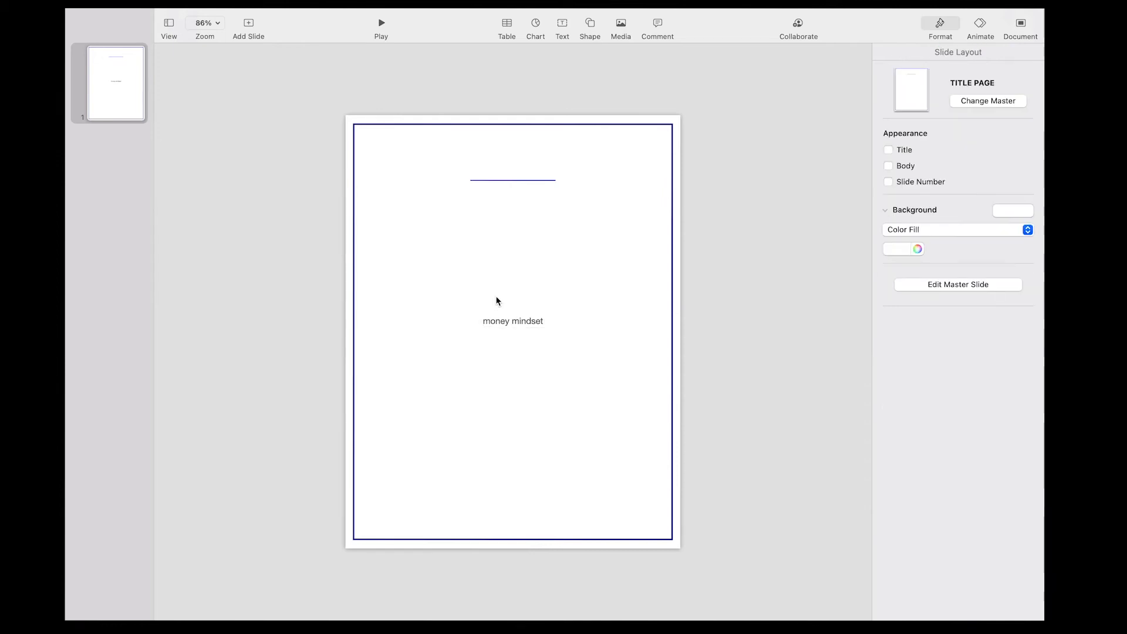
pyautogui.moveTo(509, 327); pyautogui.dragTo(512, 167)
# Step: Set the "money mindset" title in the Santorini font, enlarge it, and reposition it over the short blue line
pyautogui.tripleClick(539, 165)
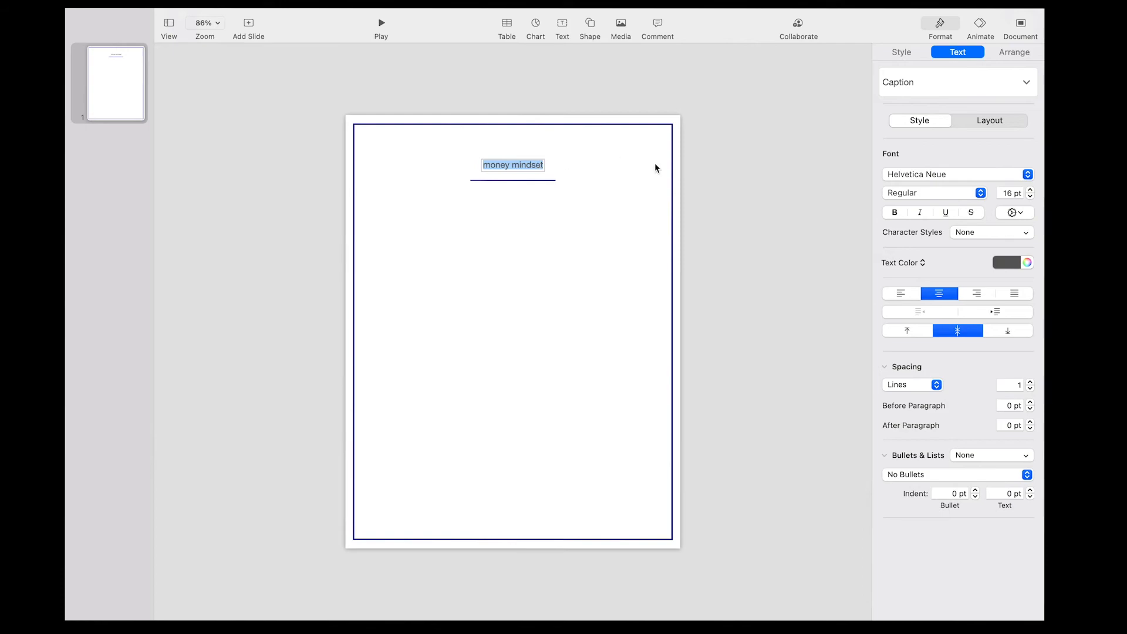
pyautogui.click(1028, 174)
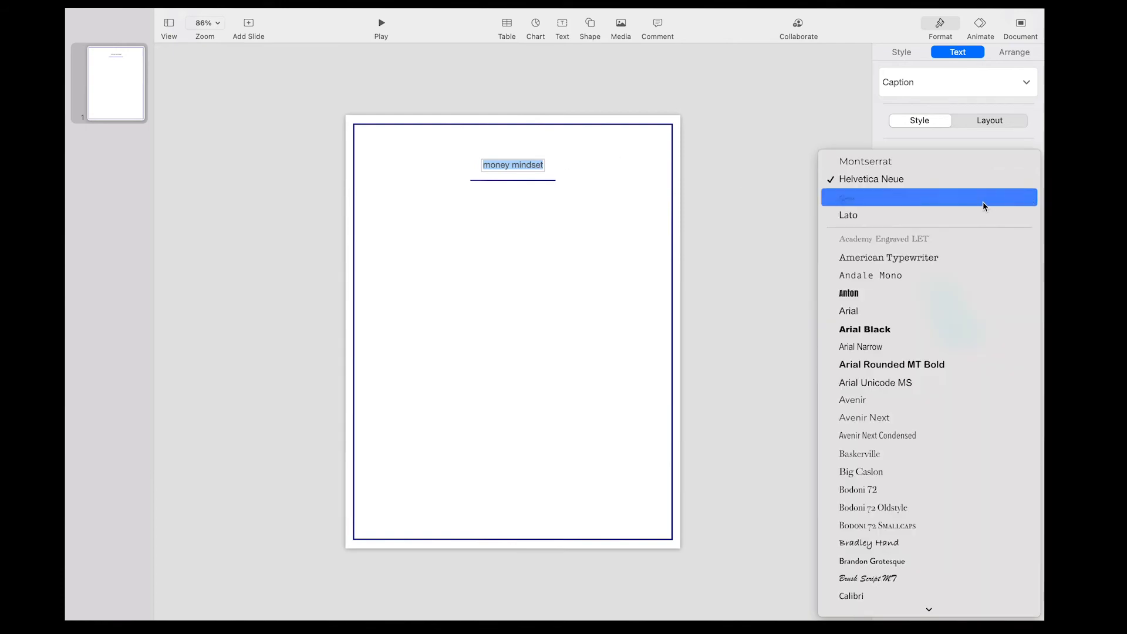
pyautogui.click(978, 156)
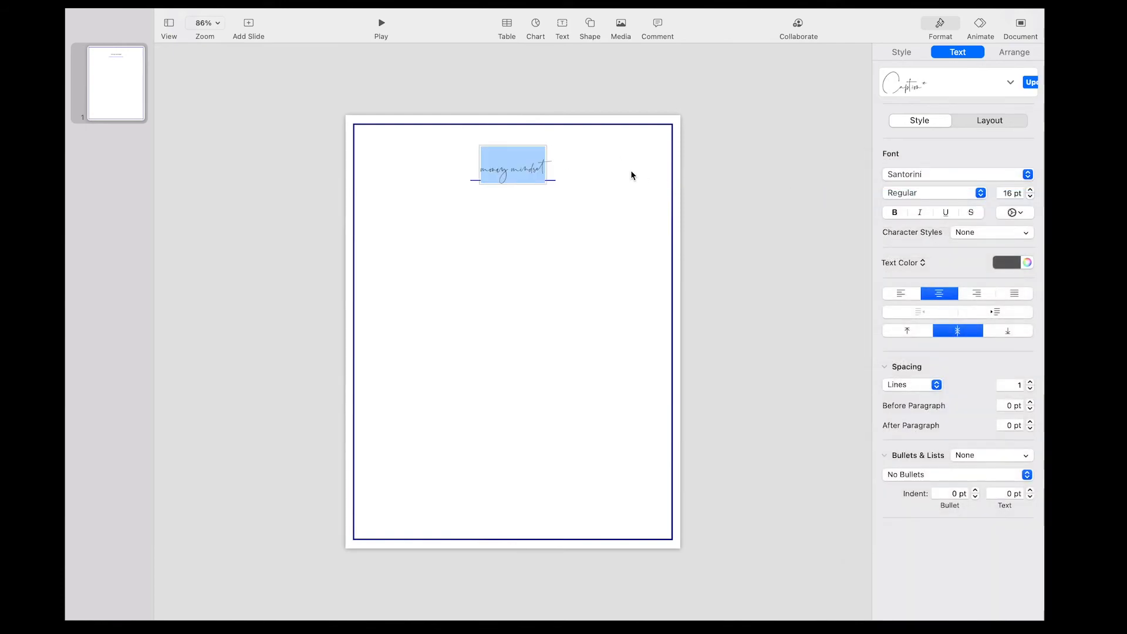
pyautogui.click(1030, 190)
pyautogui.click(1030, 190)
pyautogui.click(1030, 190)
pyautogui.click(1030, 190)
pyautogui.click(1030, 190)
pyautogui.click(613, 174)
pyautogui.moveTo(553, 177); pyautogui.dragTo(552, 160)
pyautogui.click(558, 266)
# Step: Add a text box reading "Write out your money issues:" and place it beneath the title, towards the page's left margin
pyautogui.click(562, 24)
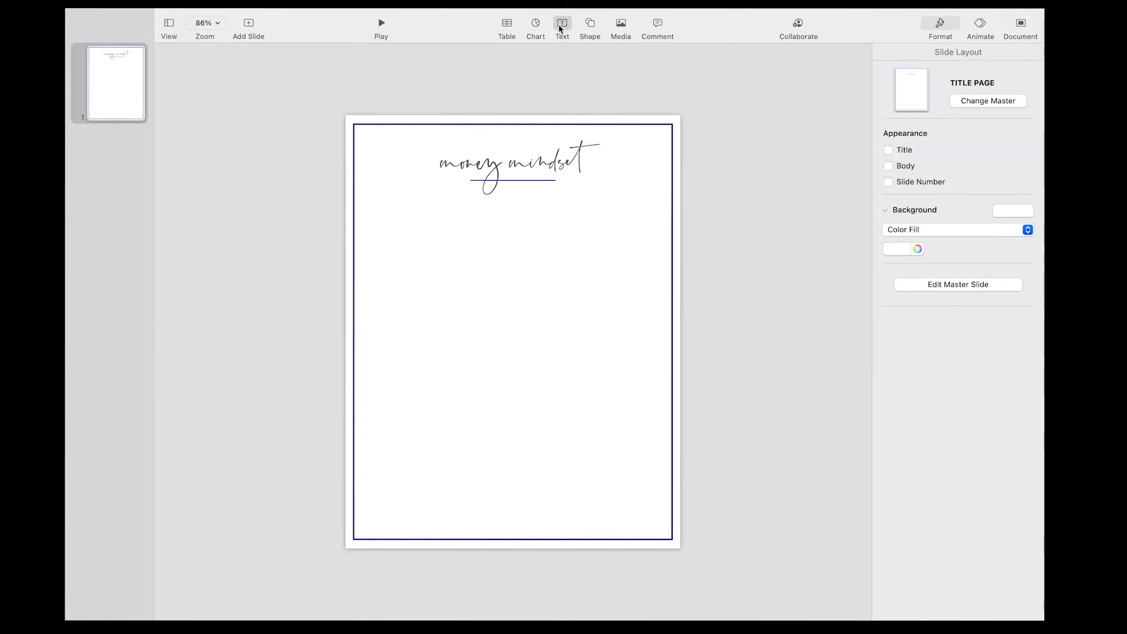
pyautogui.moveTo(509, 333); pyautogui.dragTo(444, 241)
pyautogui.doubleClick(445, 240)
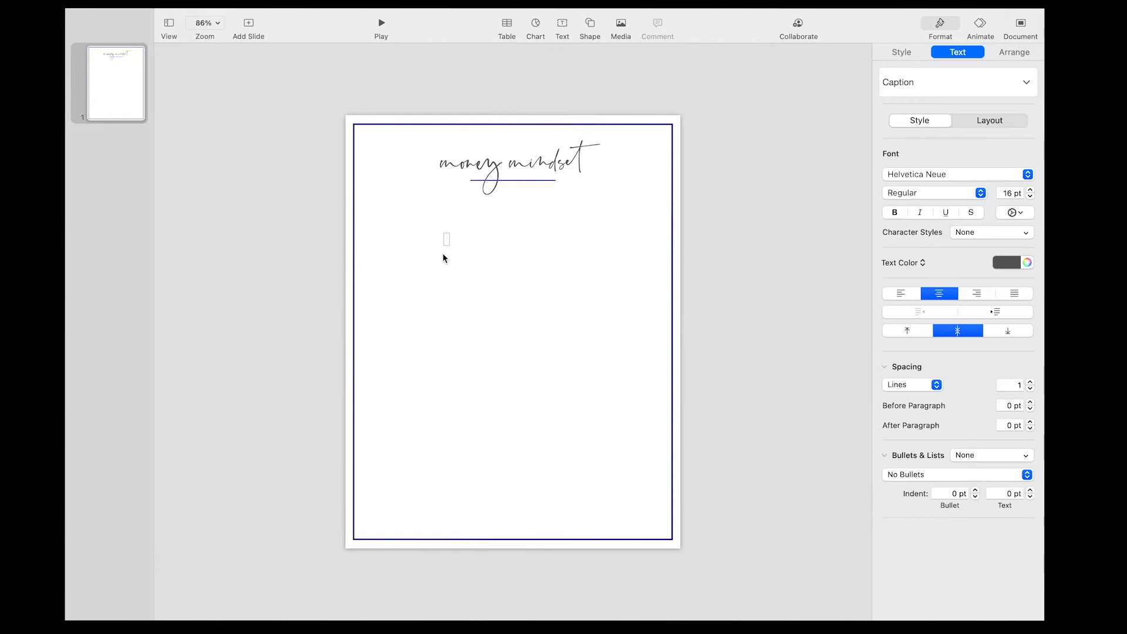
pyautogui.write('Ther')
pyautogui.press('BackSpace')
pyautogui.press('BackSpace')
pyautogui.press('BackSpace')
pyautogui.press('BackSpace')
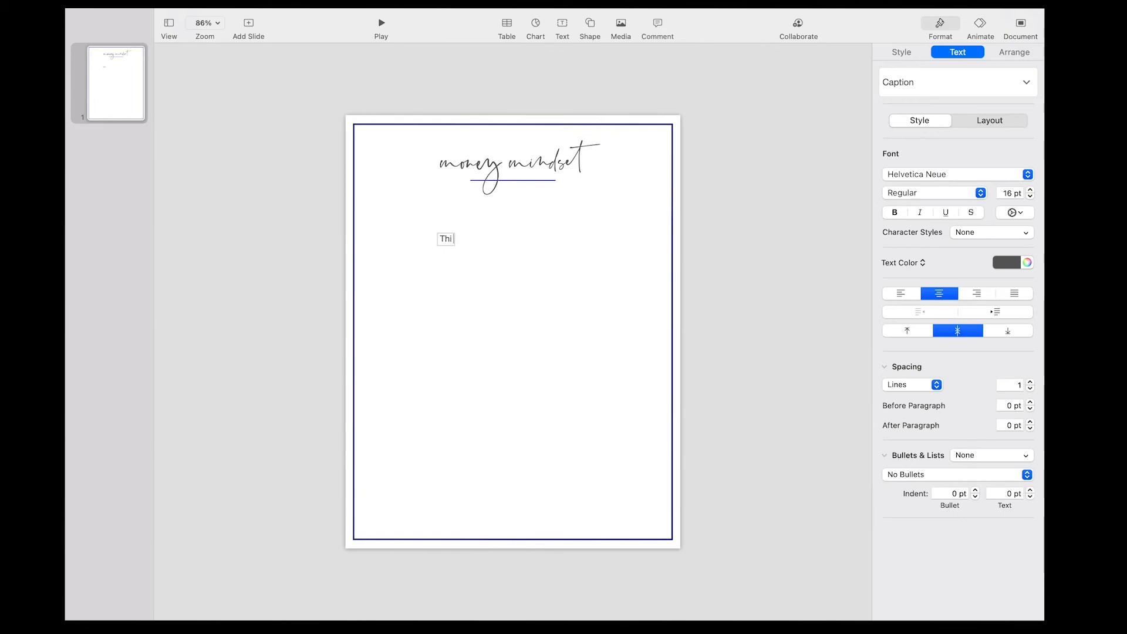
pyautogui.write('Wir')
pyautogui.press('BackSpace')
pyautogui.press('BackSpace')
pyautogui.write('rite out your money')
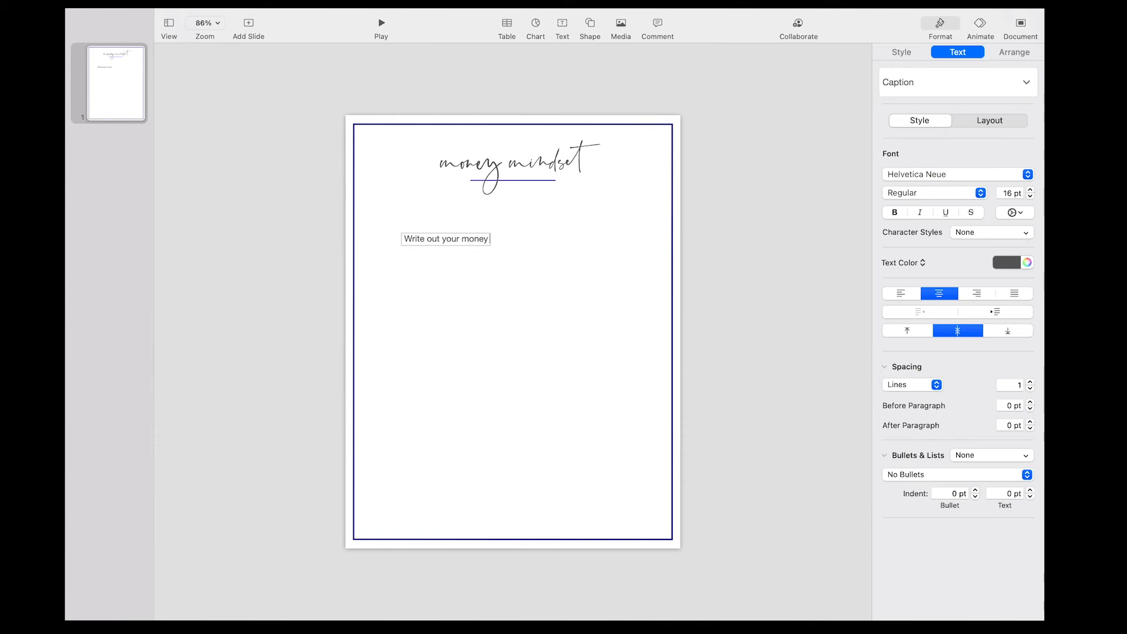
pyautogui.write(' issues:')
pyautogui.click(463, 279)
pyautogui.moveTo(466, 236); pyautogui.dragTo(468, 213)
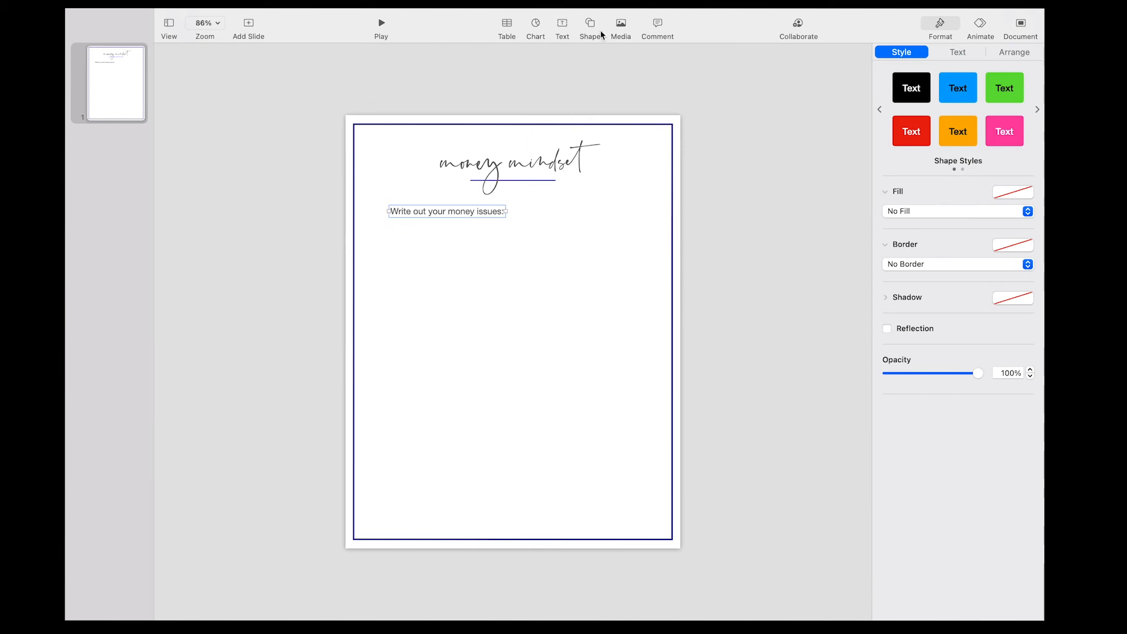
# Step: Add a square and stretch it into a wide rectangle below the "Write out your money issues:" prompt
pyautogui.click(562, 23)
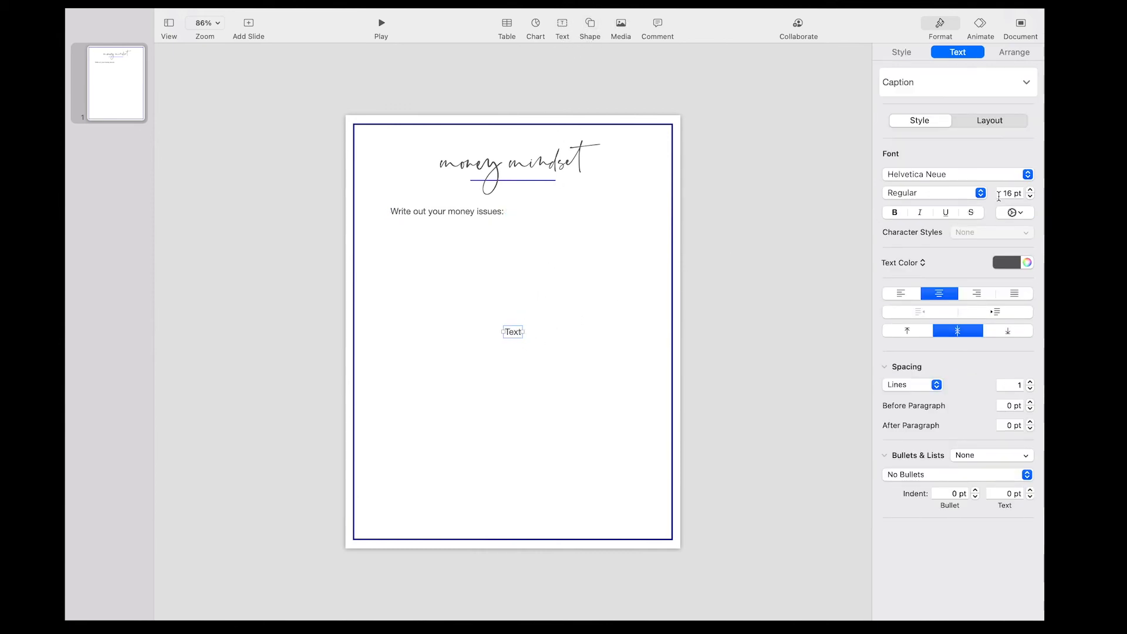
pyautogui.press('BackSpace')
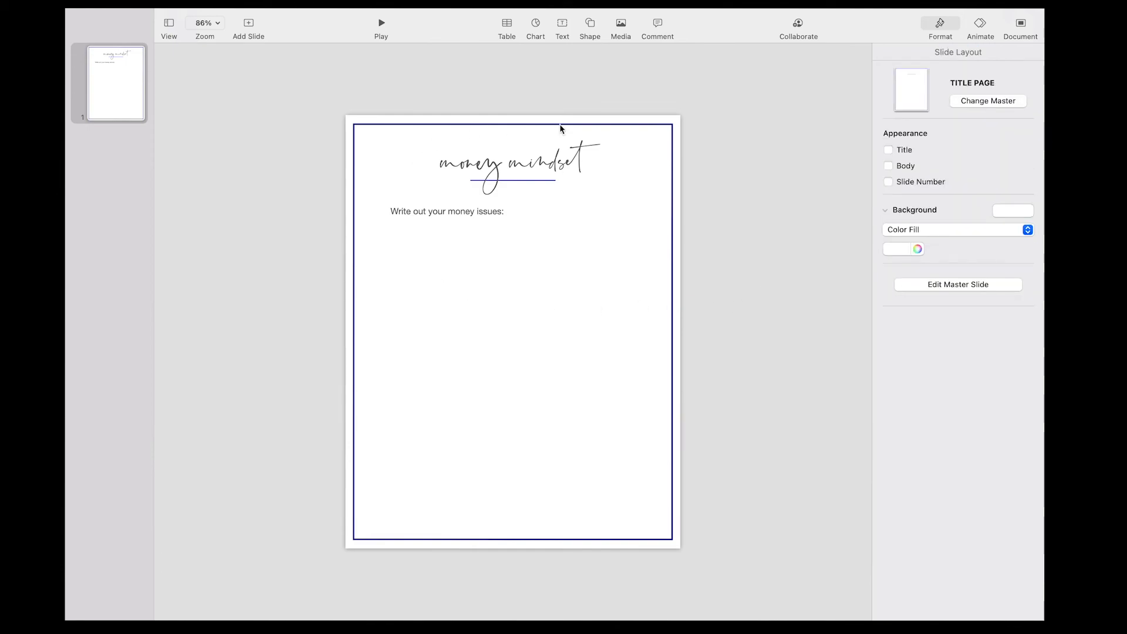
pyautogui.click(591, 24)
pyautogui.click(587, 125)
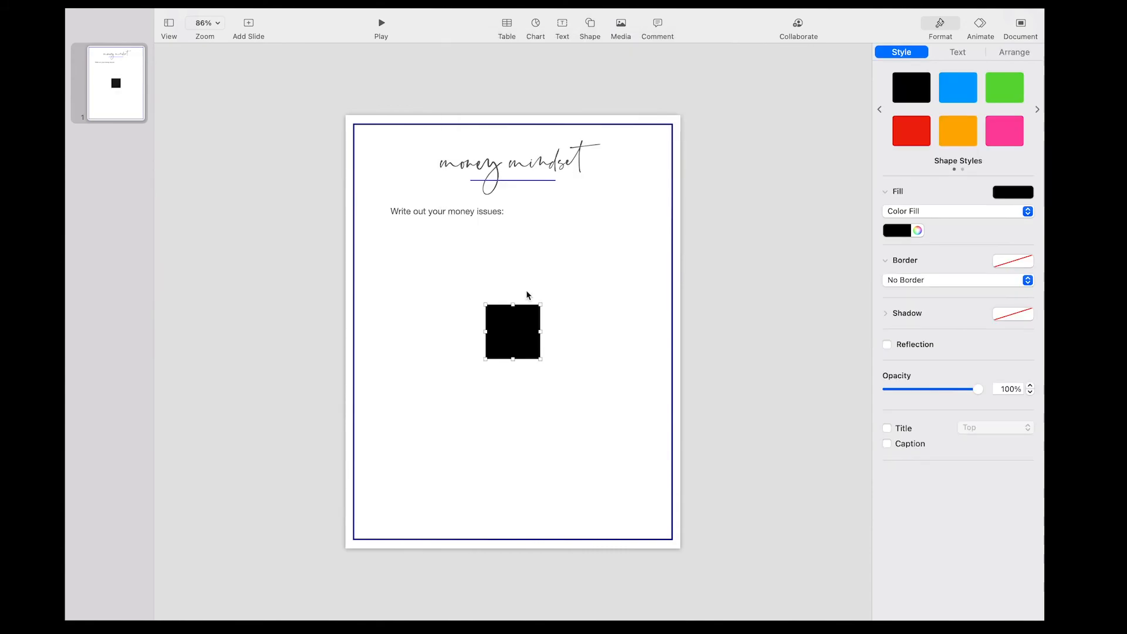
pyautogui.moveTo(520, 345); pyautogui.dragTo(633, 252)
pyautogui.click(531, 377)
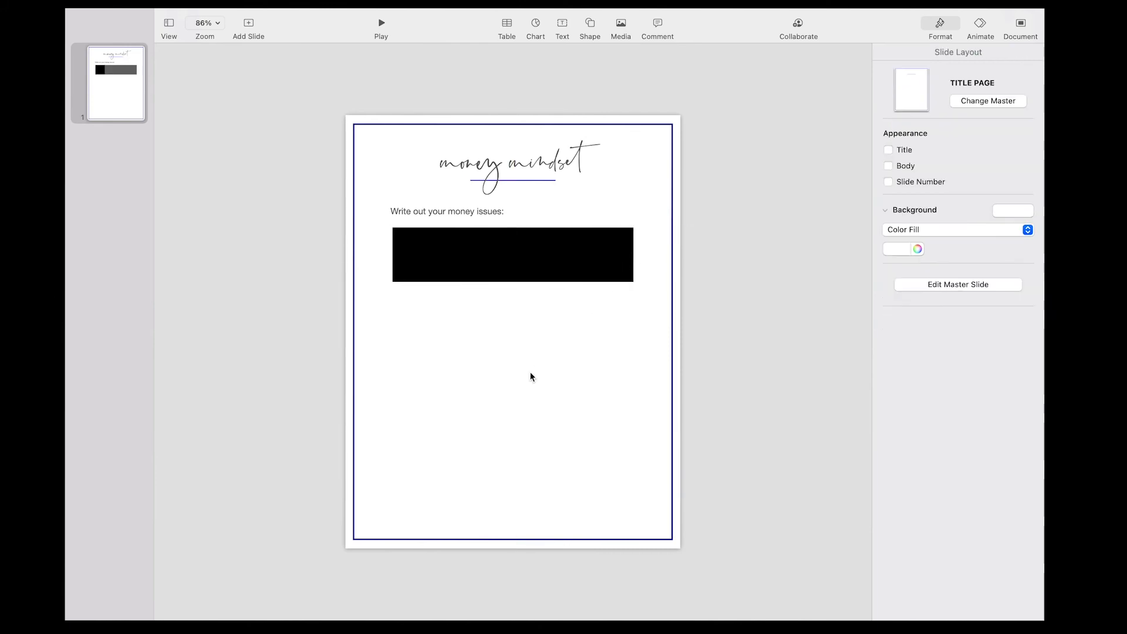
# Step: Remove the fill from the wide black rectangle beneath the prompt and give it a line border
pyautogui.click(502, 263)
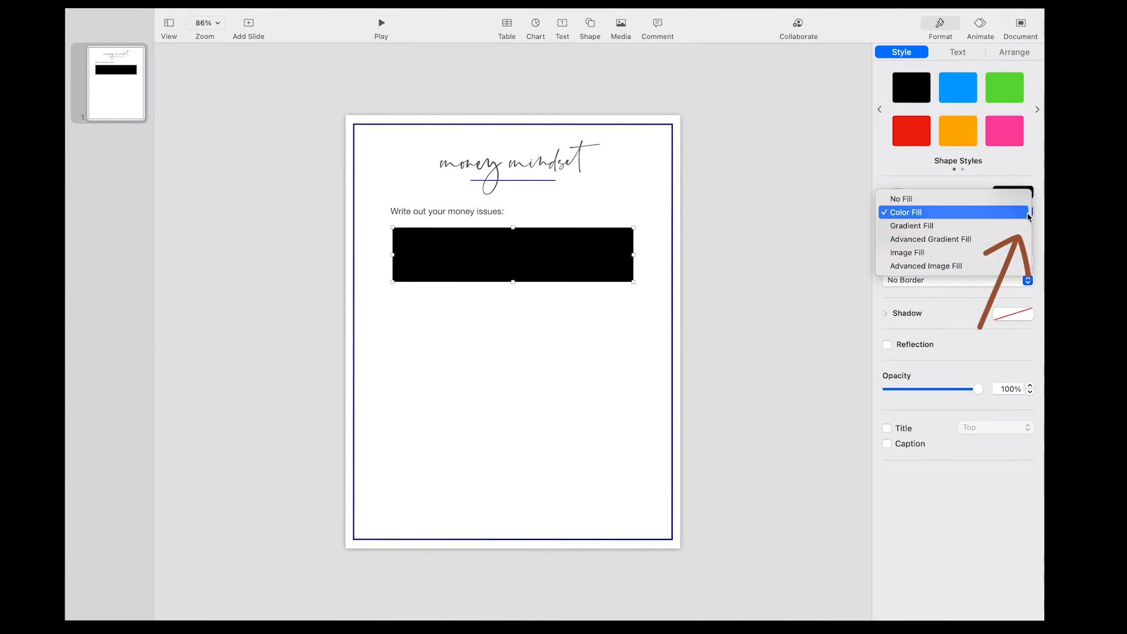
pyautogui.click(984, 199)
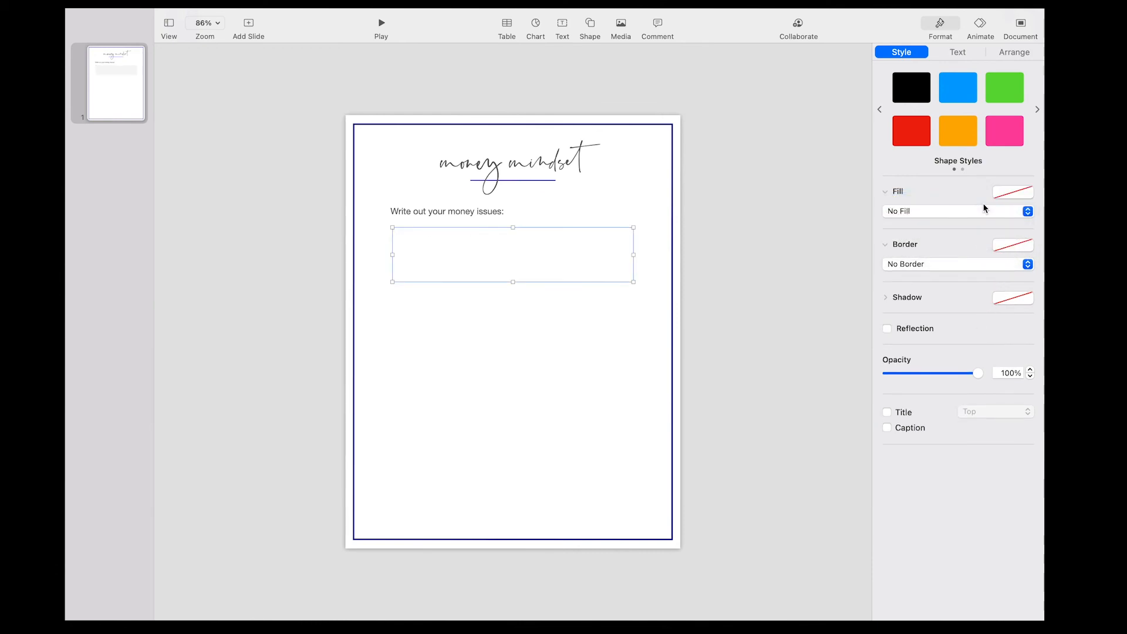
pyautogui.click(991, 264)
pyautogui.click(967, 278)
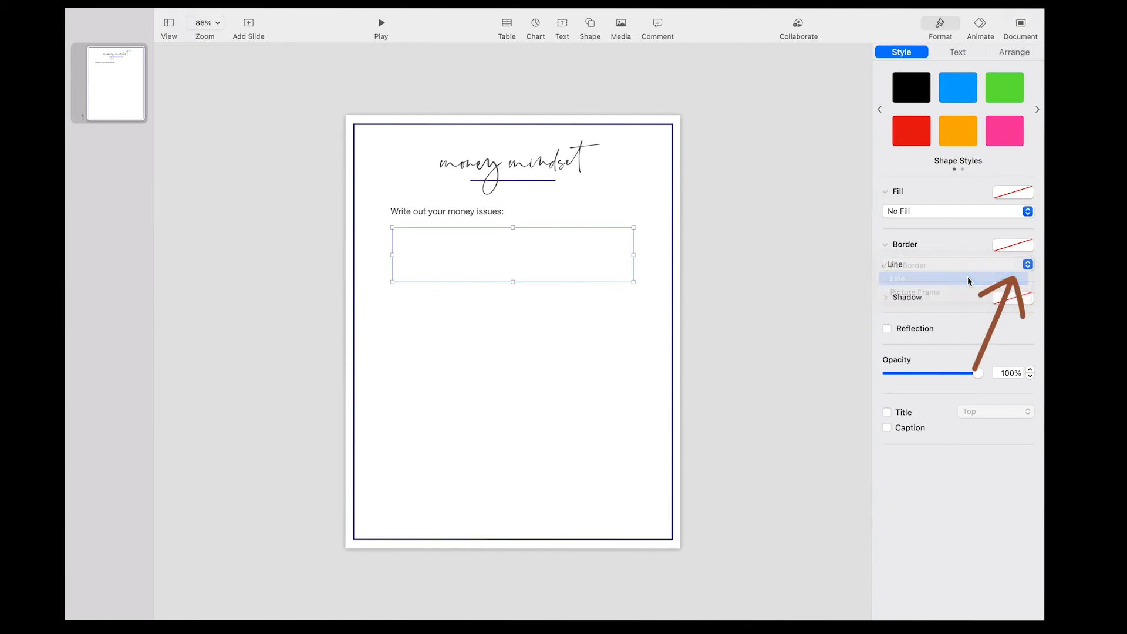
# Step: Colour the rectangle's border dark blue to match the page frame and set its thickness to 2 pt
pyautogui.click(973, 284)
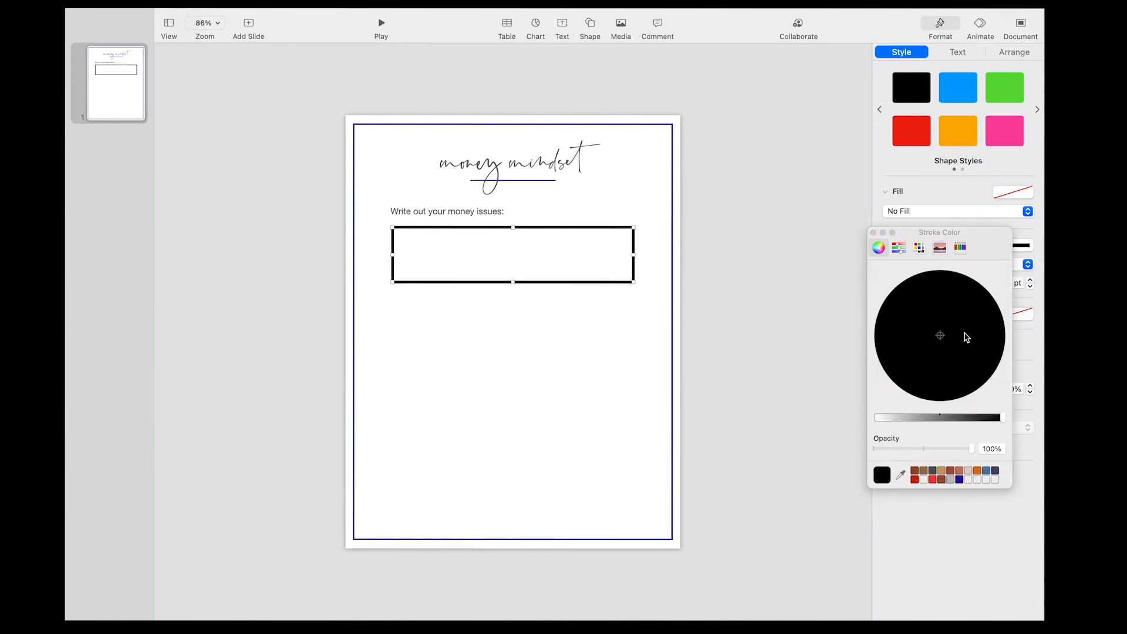
pyautogui.click(959, 480)
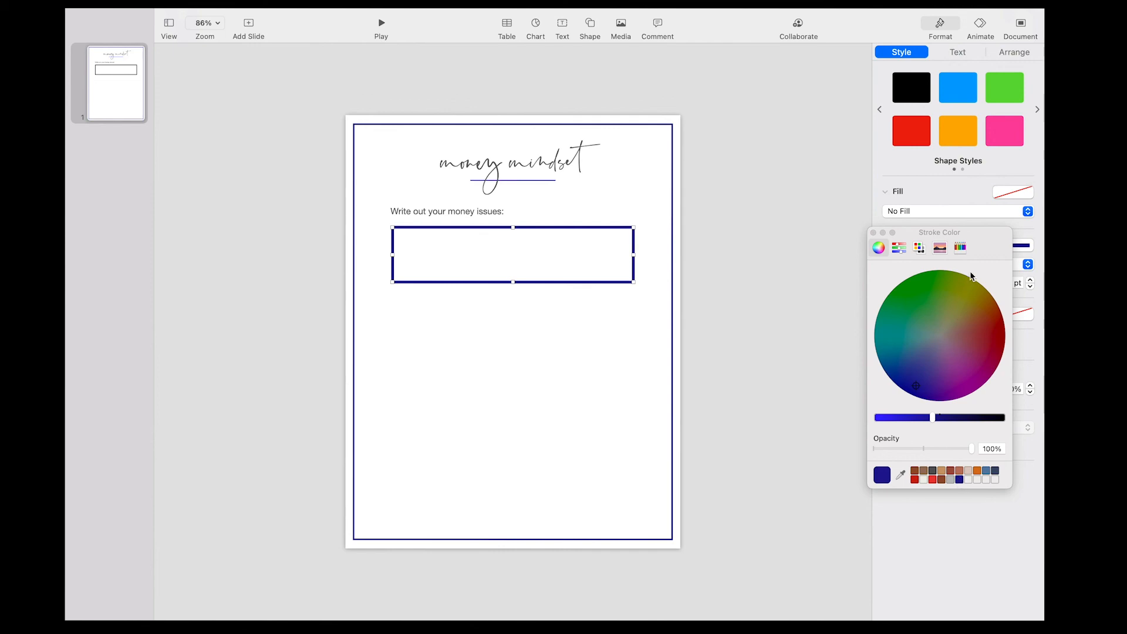
pyautogui.click(874, 233)
pyautogui.click(1031, 288)
pyautogui.click(1031, 287)
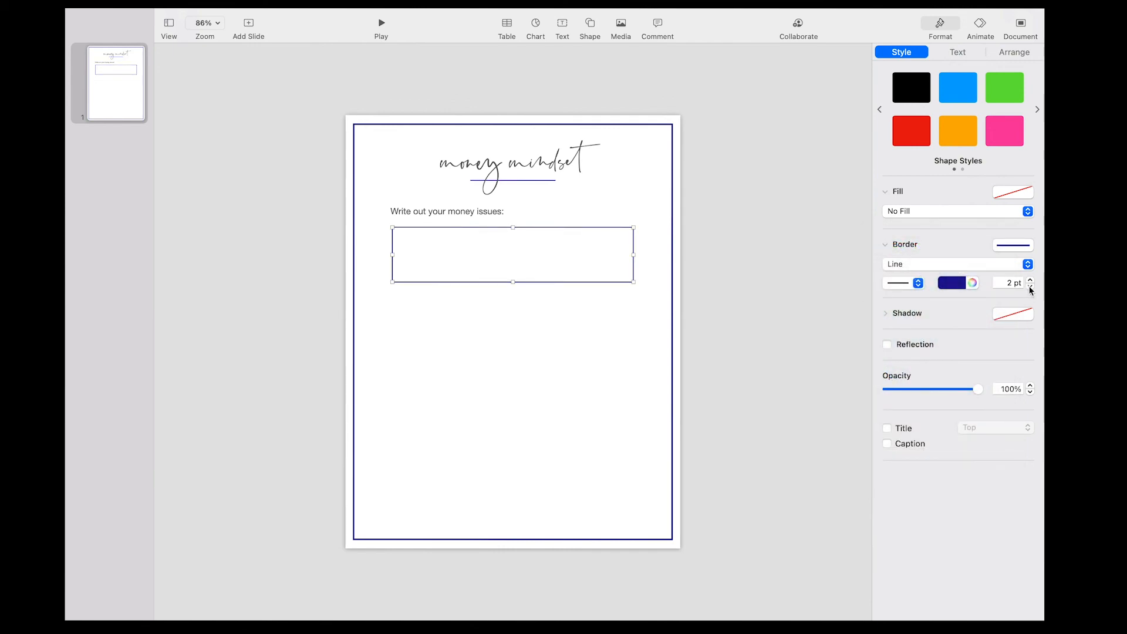
pyautogui.click(589, 395)
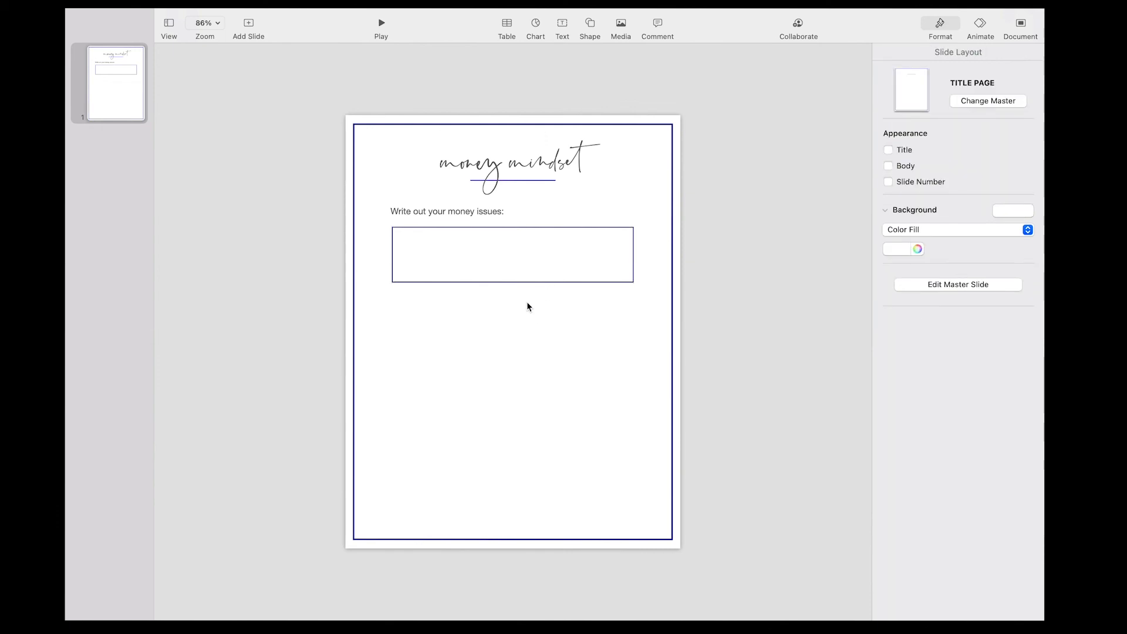
# Step: Add a line below the rectangle, stretch it horizontally to about the rectangle's width, and colour it dark blue
pyautogui.click(589, 24)
pyautogui.click(589, 84)
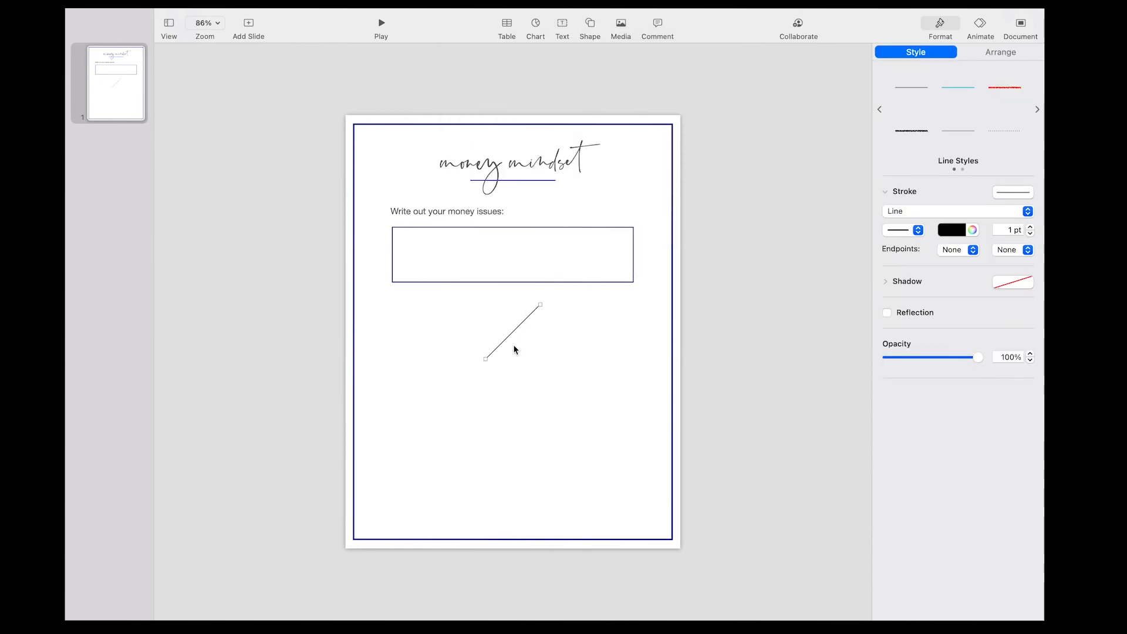
pyautogui.moveTo(485, 359); pyautogui.dragTo(417, 303)
pyautogui.moveTo(491, 307); pyautogui.dragTo(470, 343)
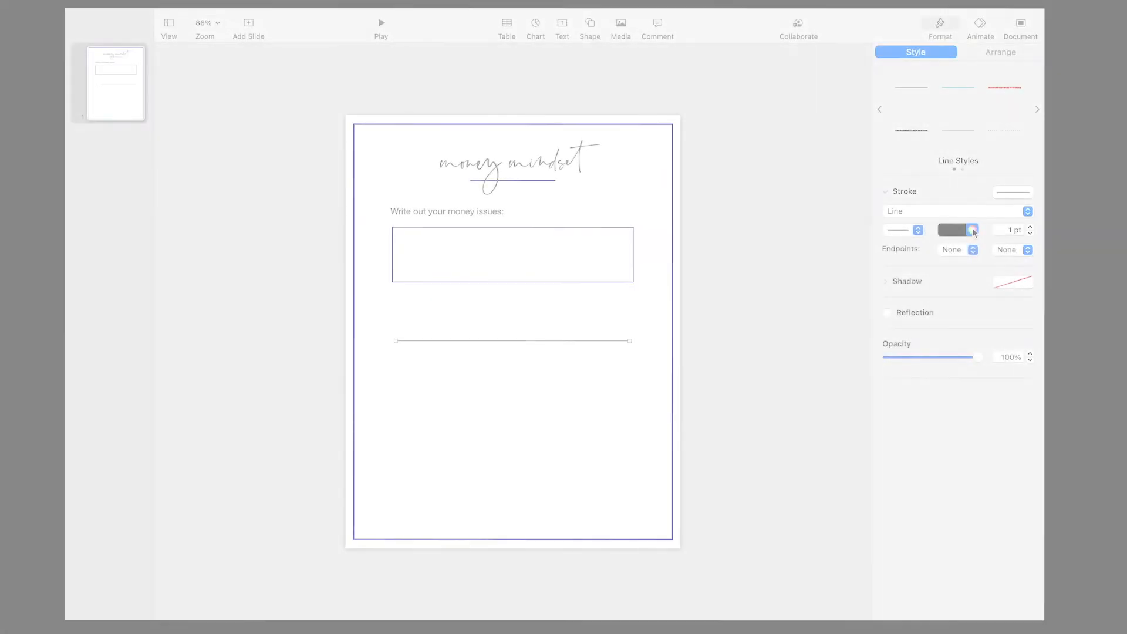
pyautogui.click(972, 230)
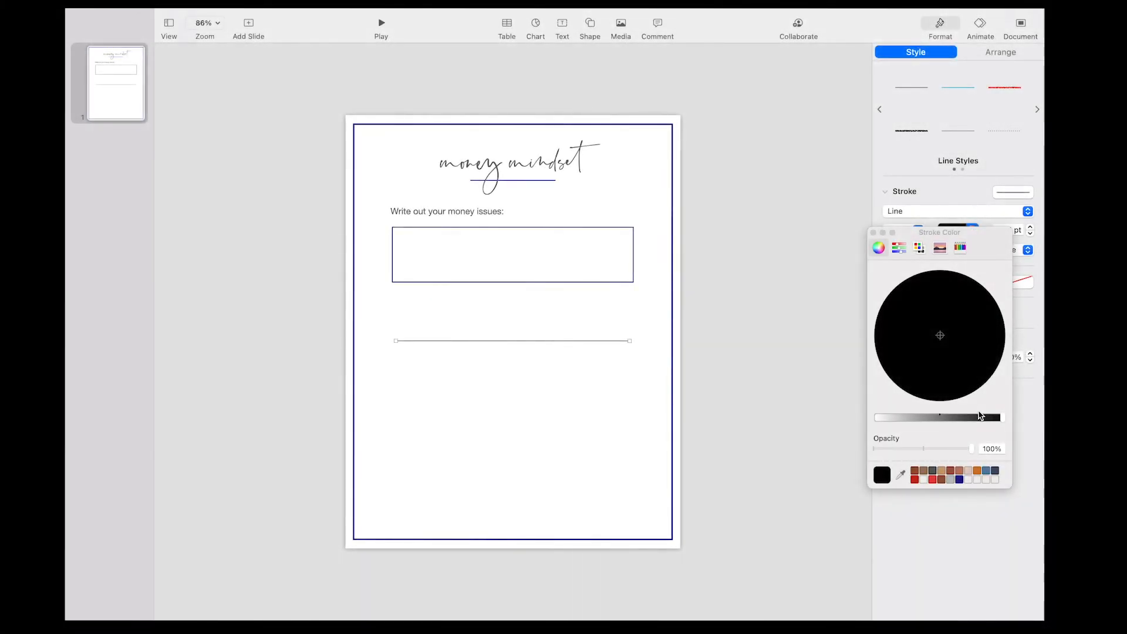
pyautogui.click(959, 479)
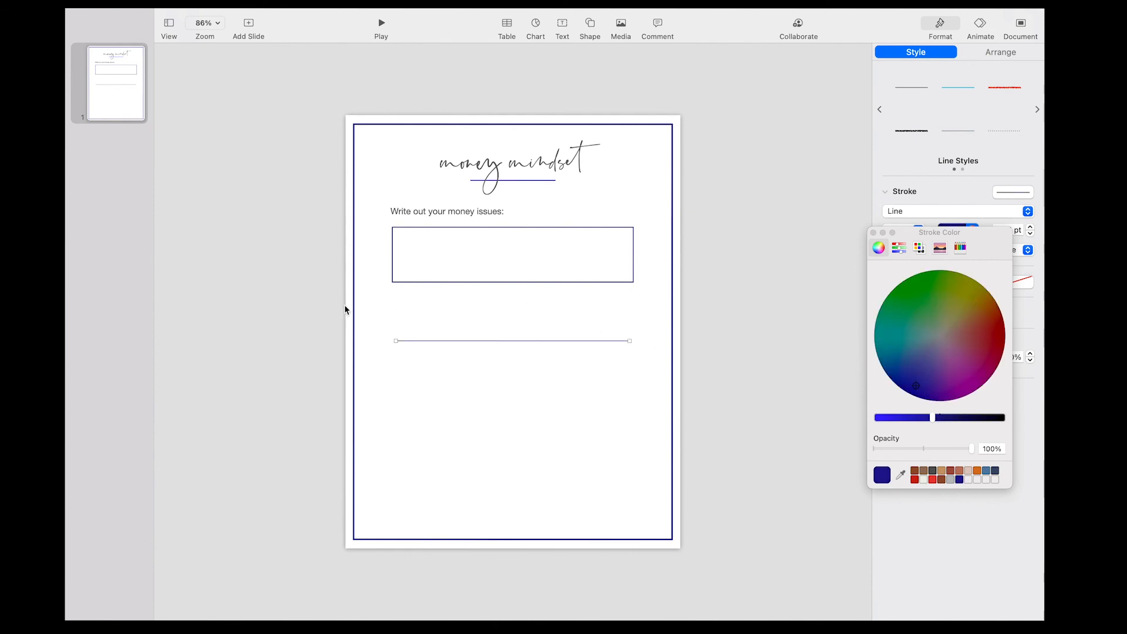
# Step: Move the bordered rectangle to the lower part of the page and place the line just beneath the "Write out your money issues:" prompt
pyautogui.click(479, 228)
pyautogui.moveTo(478, 231); pyautogui.dragTo(473, 397)
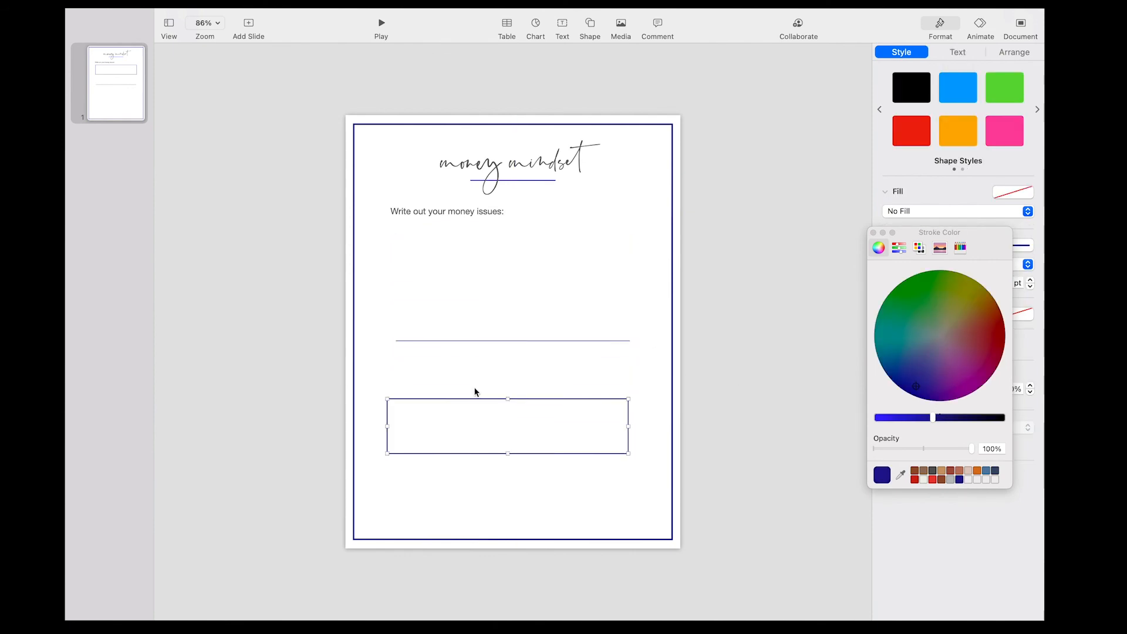
pyautogui.moveTo(512, 340); pyautogui.dragTo(507, 245)
pyautogui.click(428, 230)
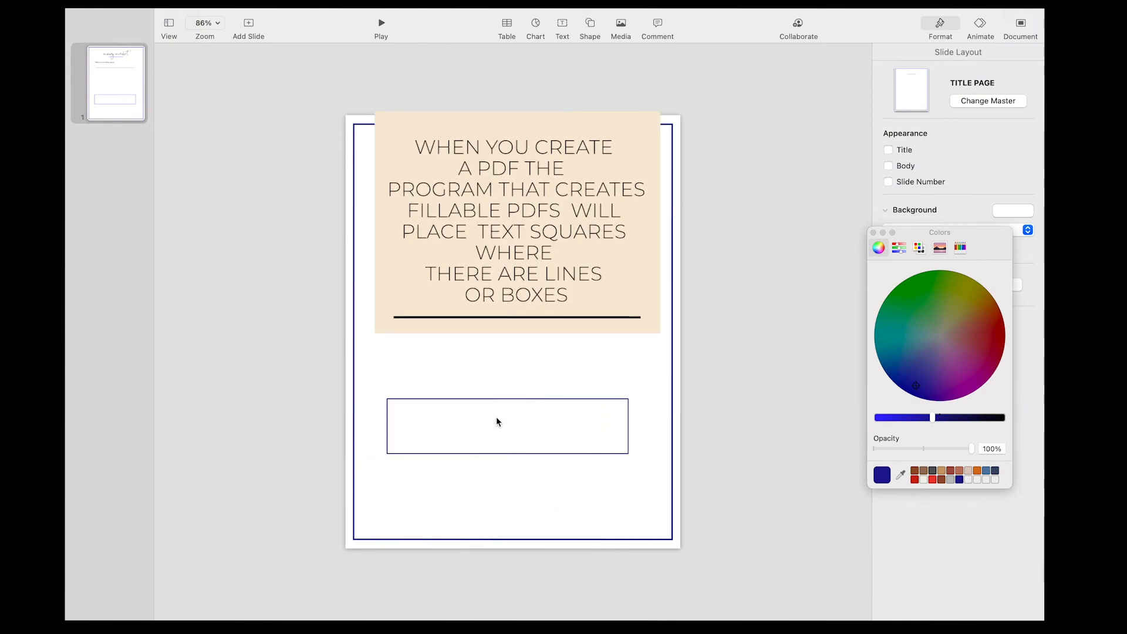
# Step: Delete the bordered rectangle and the horizontal writing line, keeping only the title and the prompt on the page
pyautogui.click(507, 398)
pyautogui.press('BackSpace')
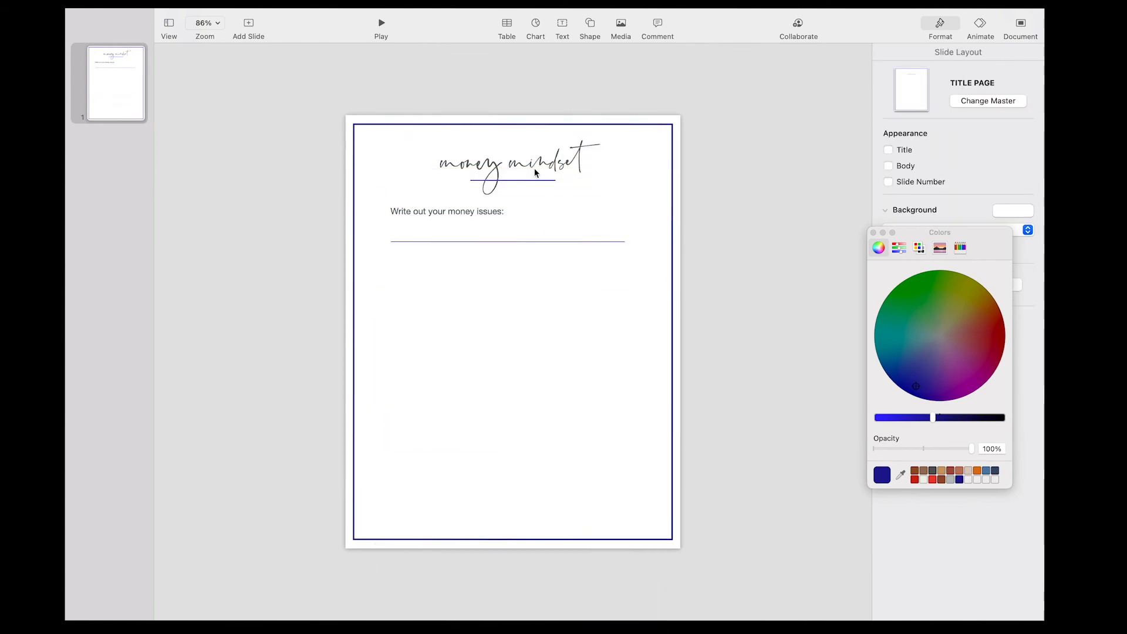
pyautogui.click(509, 241)
pyautogui.press('BackSpace')
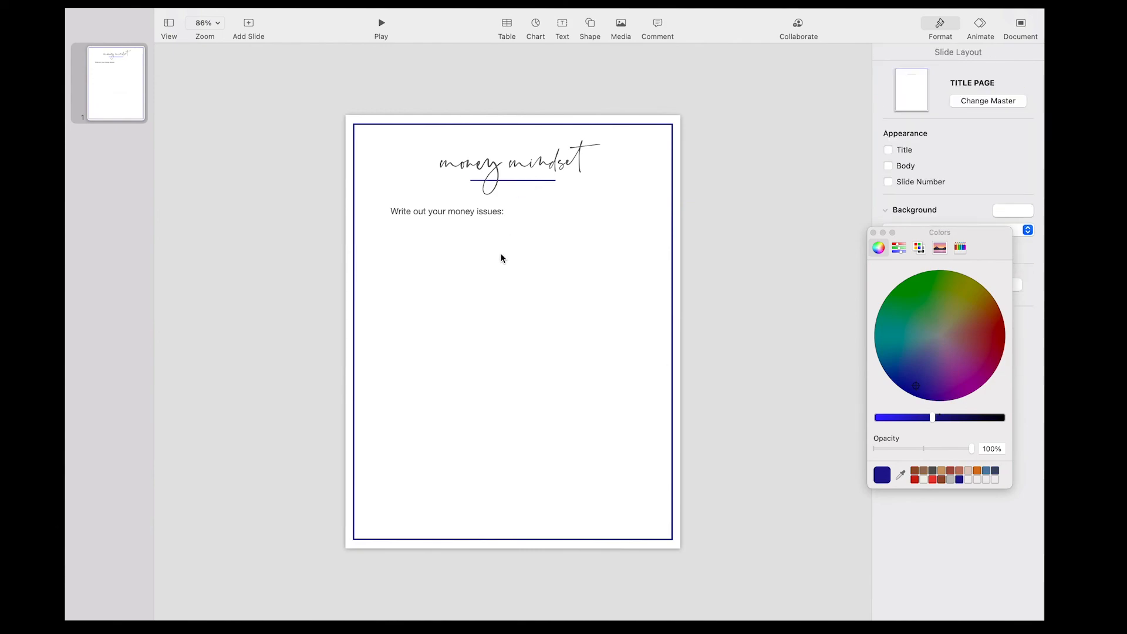